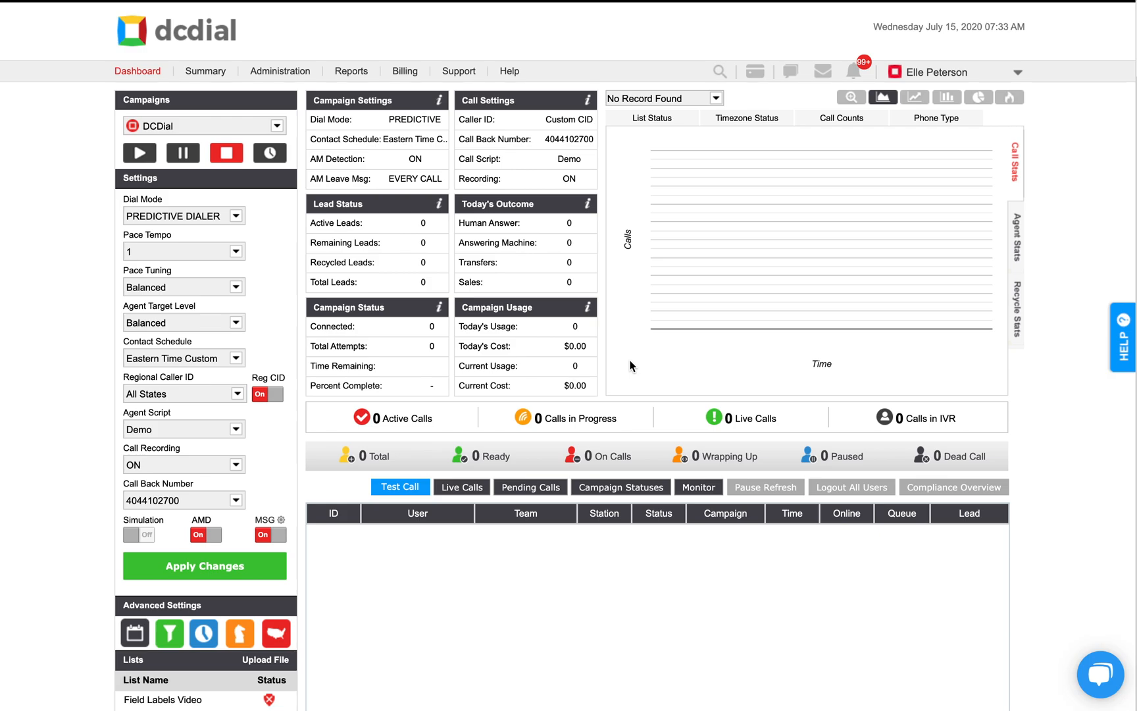
Step: Open the SMS templates list in the administration setup
click(295, 74)
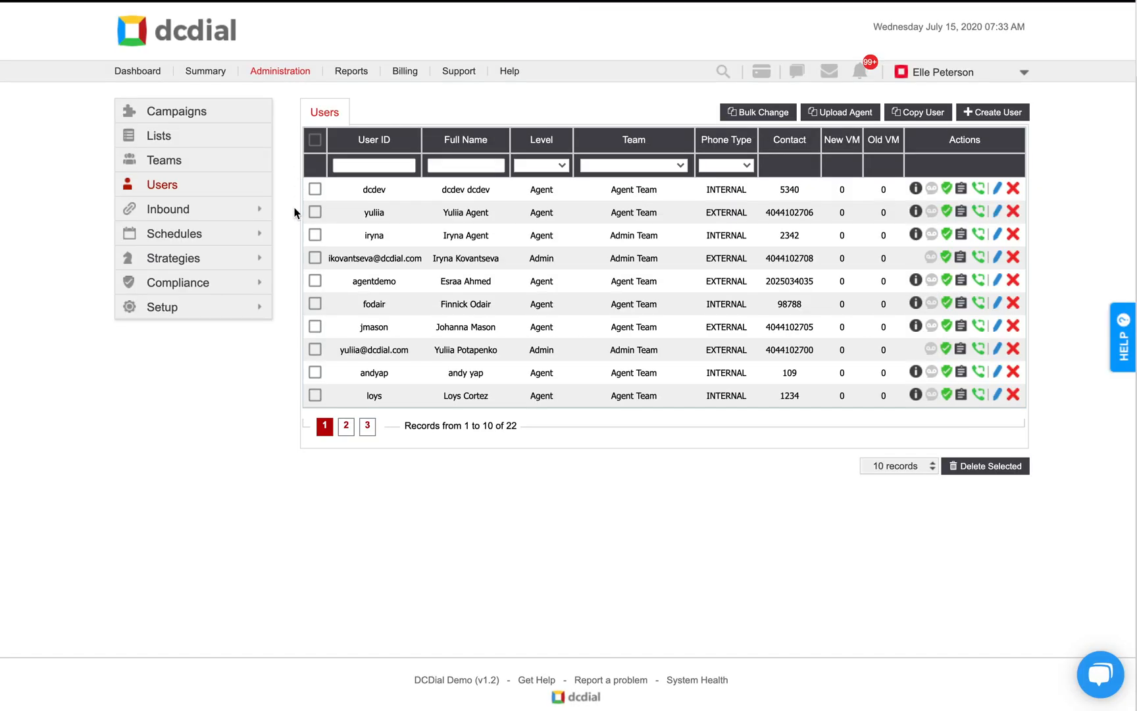
click(249, 313)
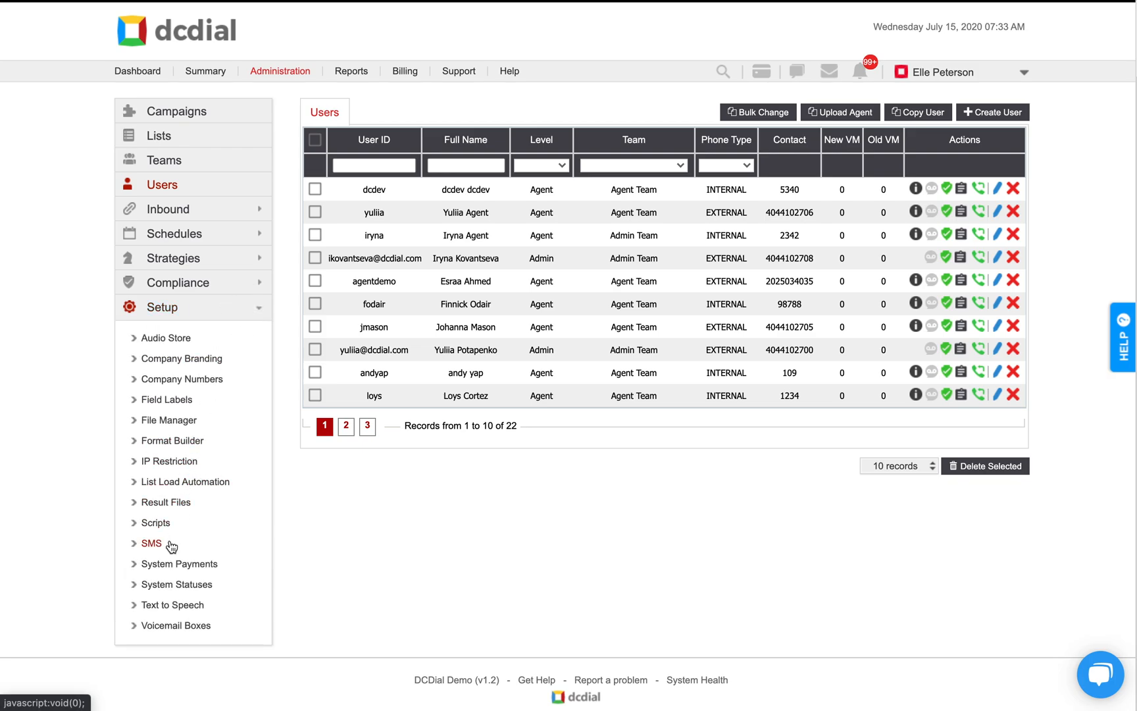
click(170, 545)
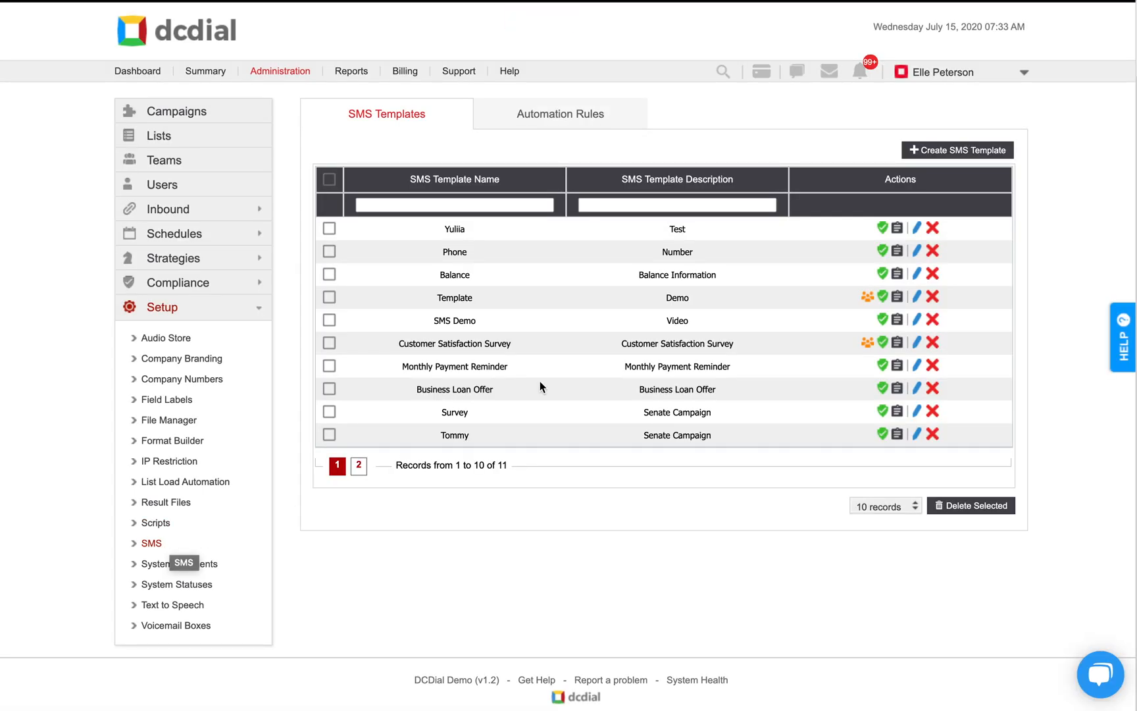
Step: Create an SMS template named Demo with the description Video
click(979, 155)
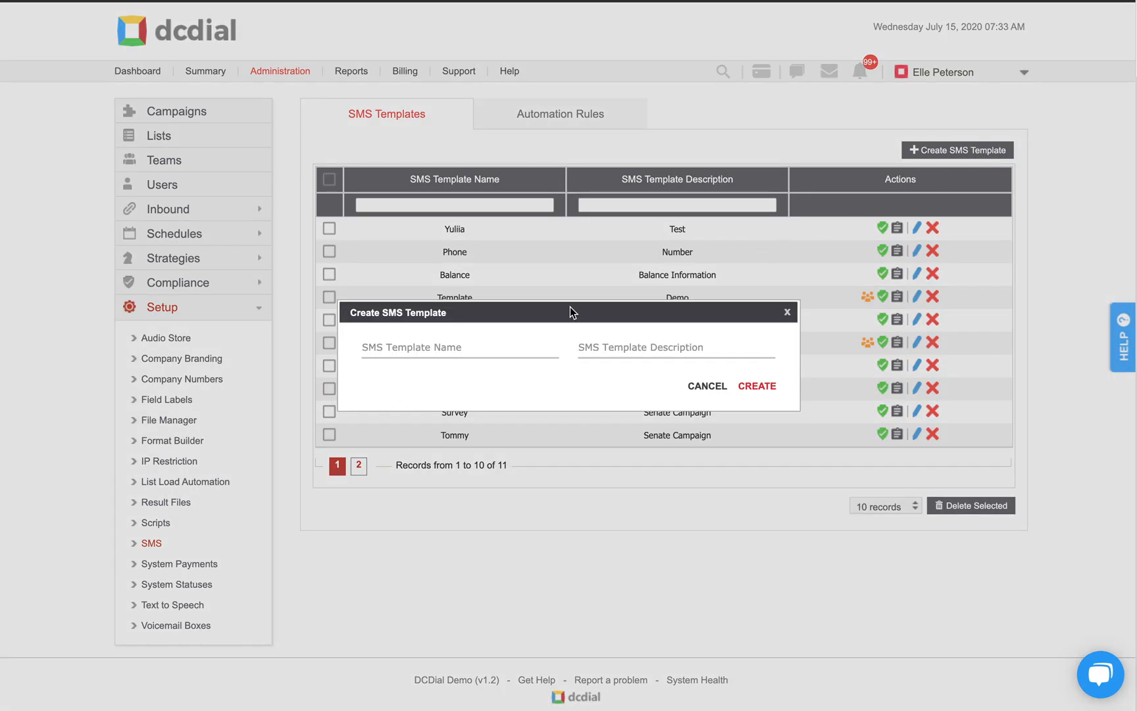
click(503, 343)
text(Demo)
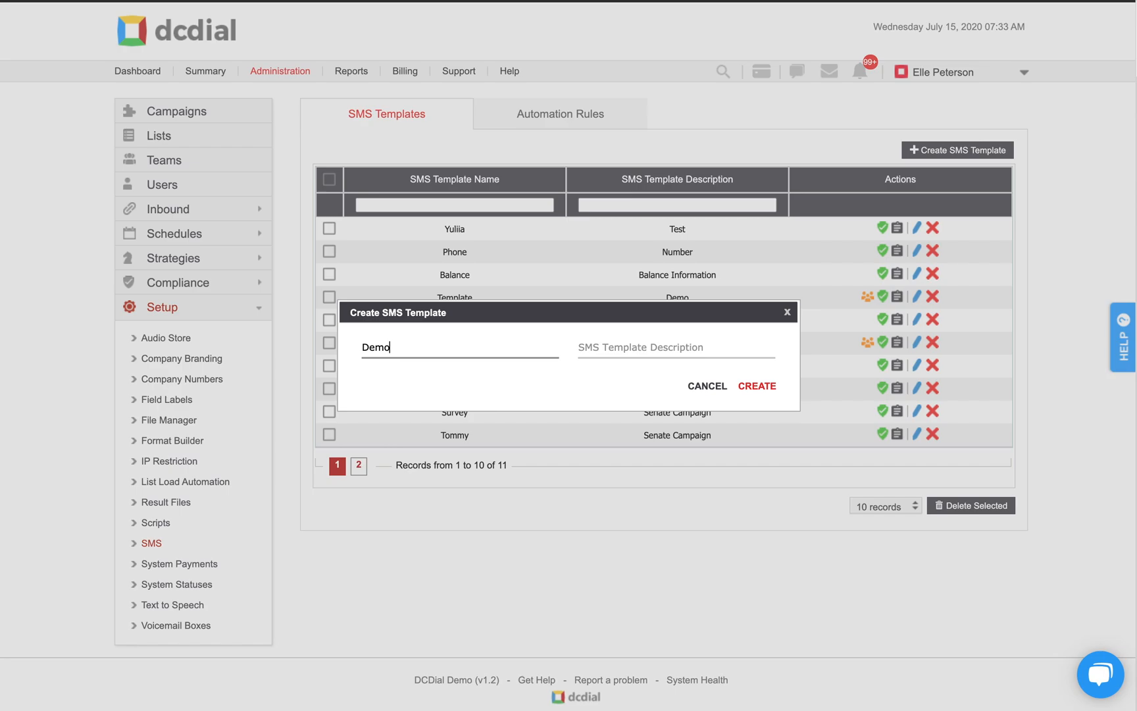
click(616, 348)
text(Video)
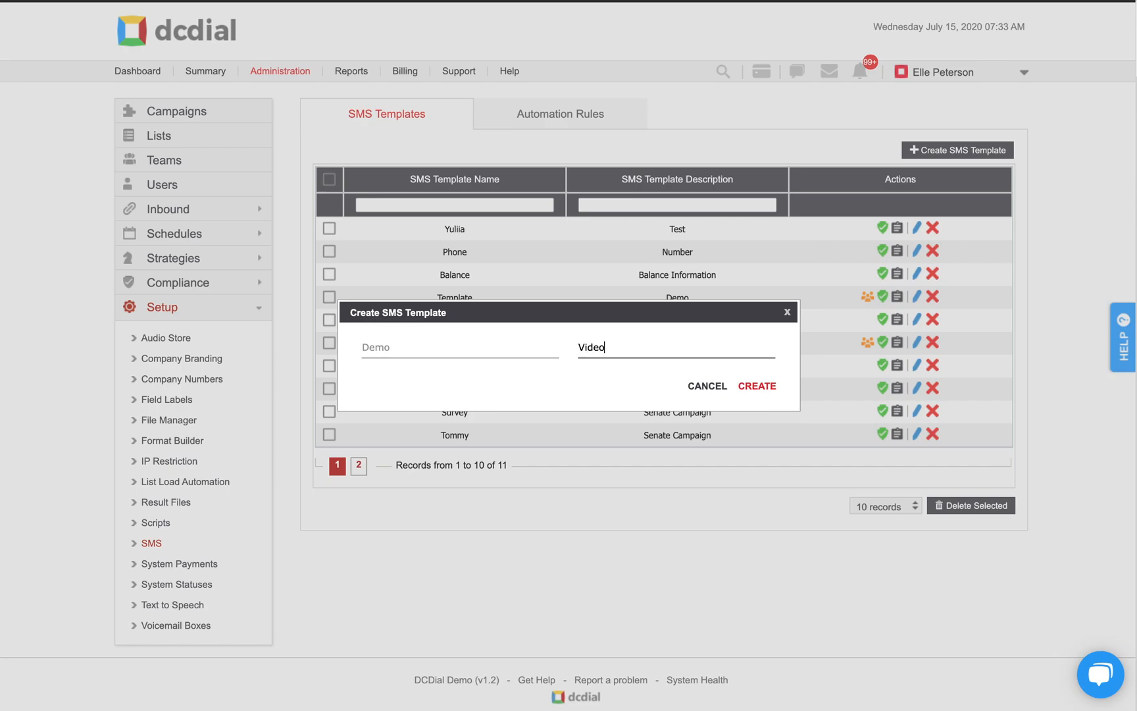
click(756, 388)
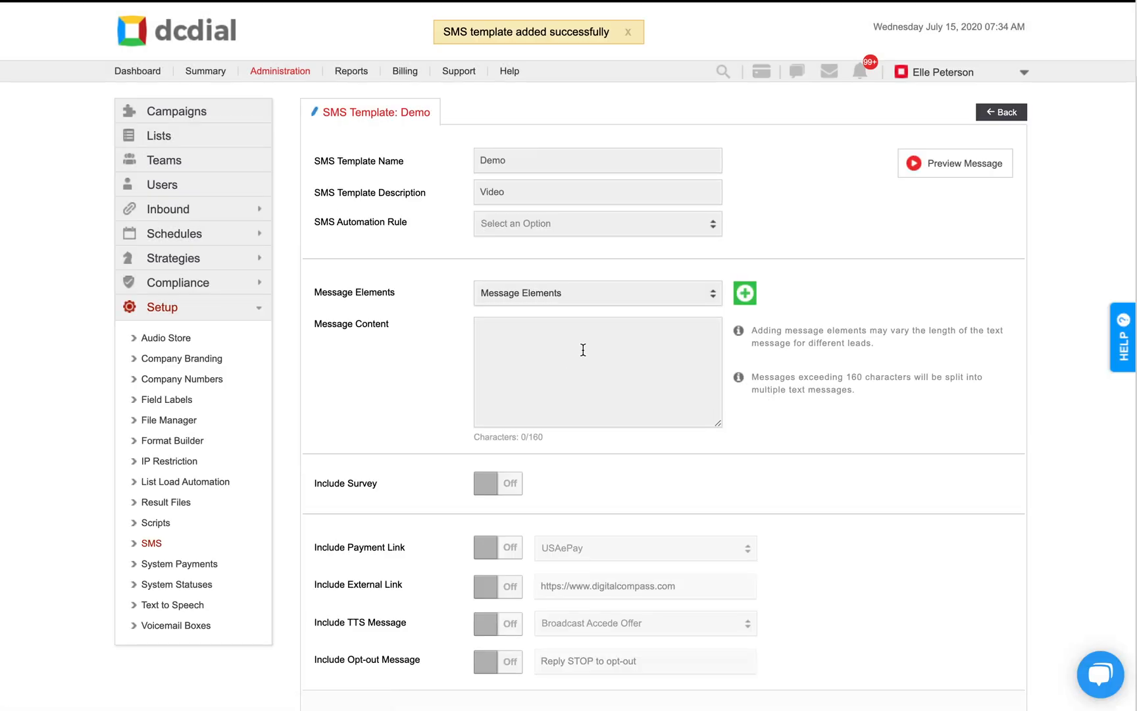
Step: Start the message content with "Hi" followed by the First Name message element
click(583, 350)
text(Hi)
click(579, 307)
click(579, 306)
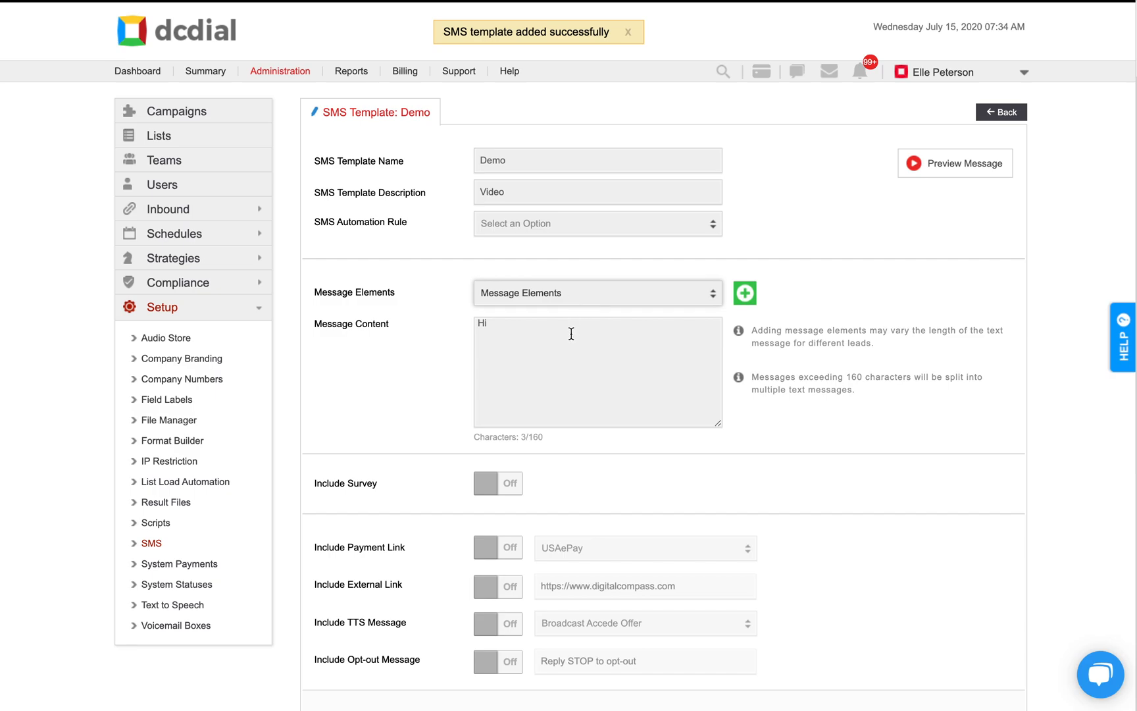
click(570, 331)
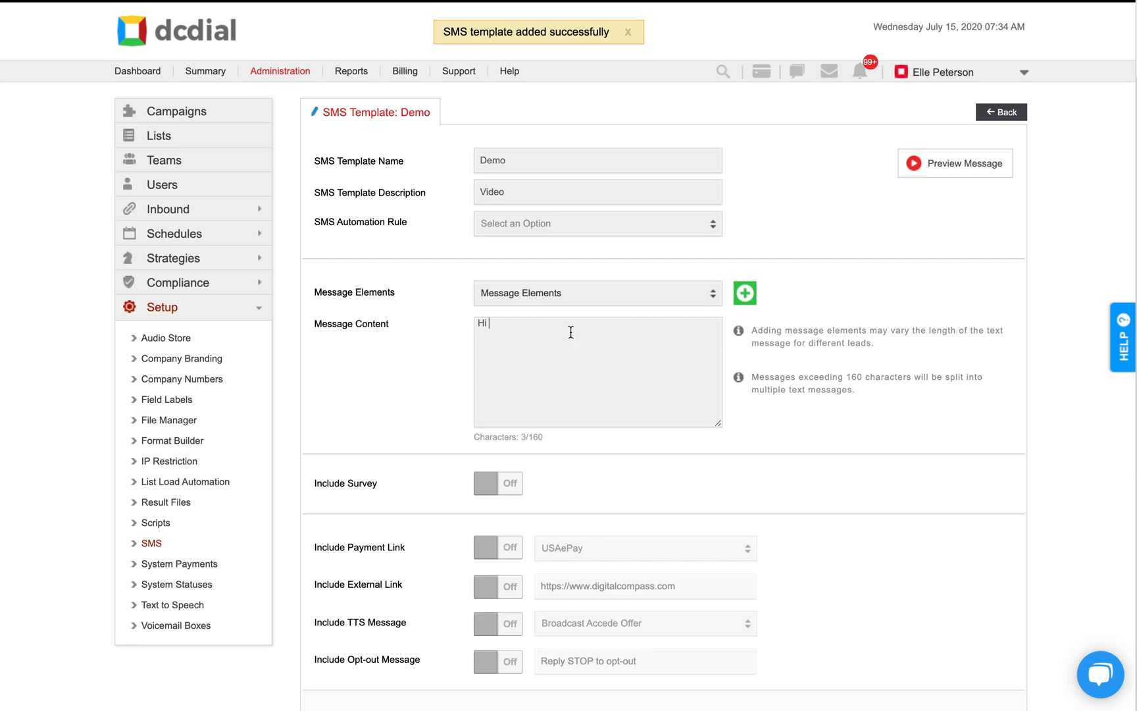
click(565, 303)
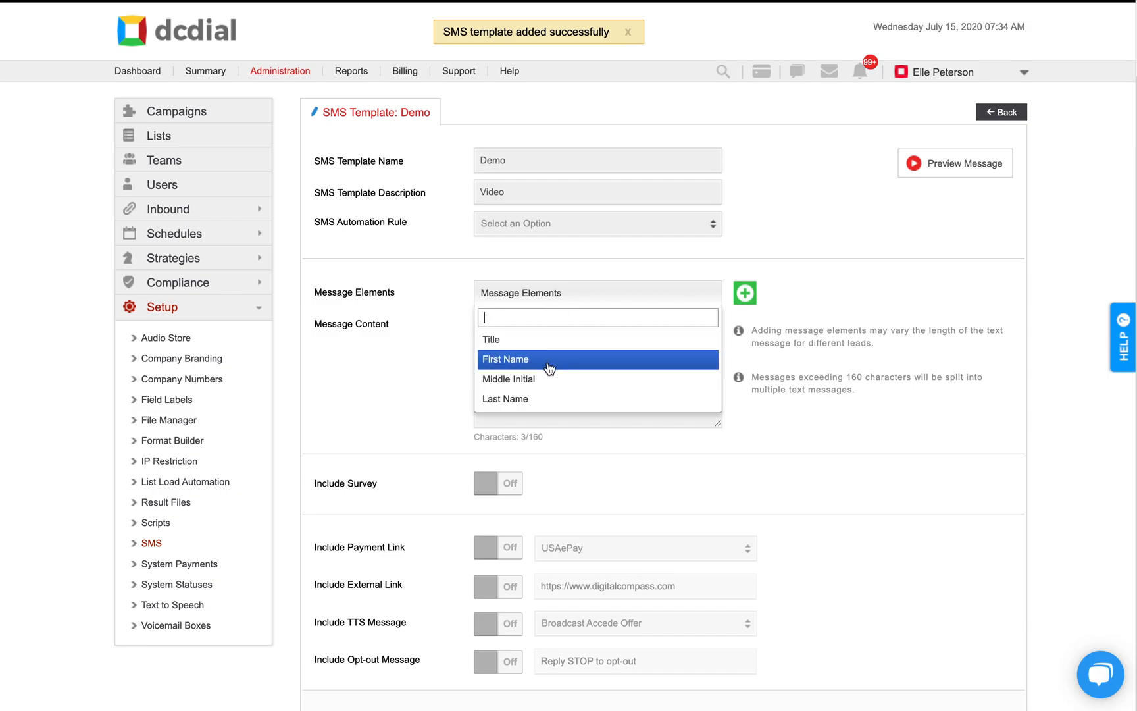
click(549, 364)
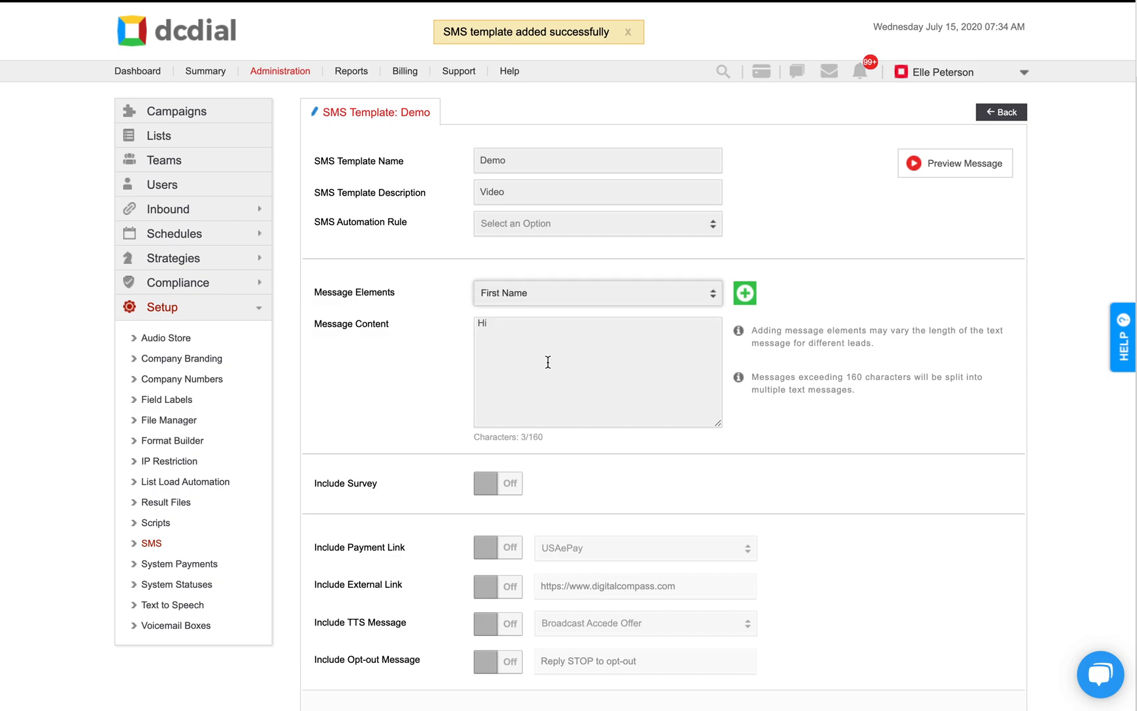
click(743, 293)
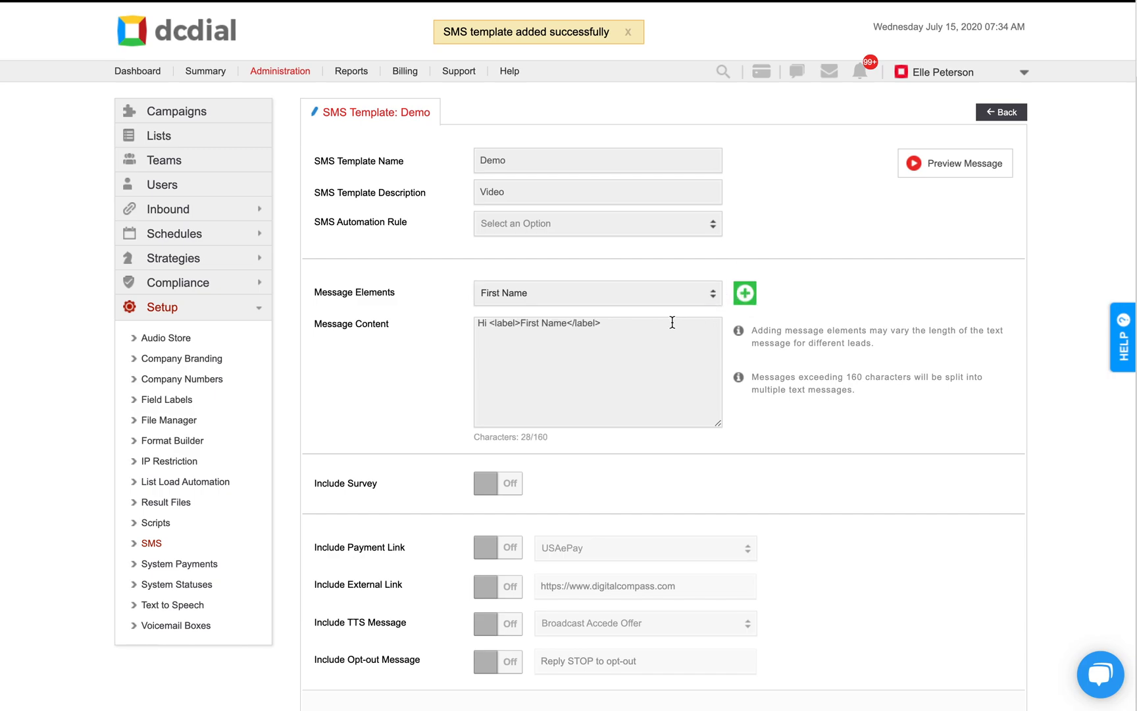
Step: Add the line "Your balance of", the Balance element and "is due this Friday." below the greeting, and preview the message
key(Return)
text(Your balance of)
click(644, 293)
text(ba)
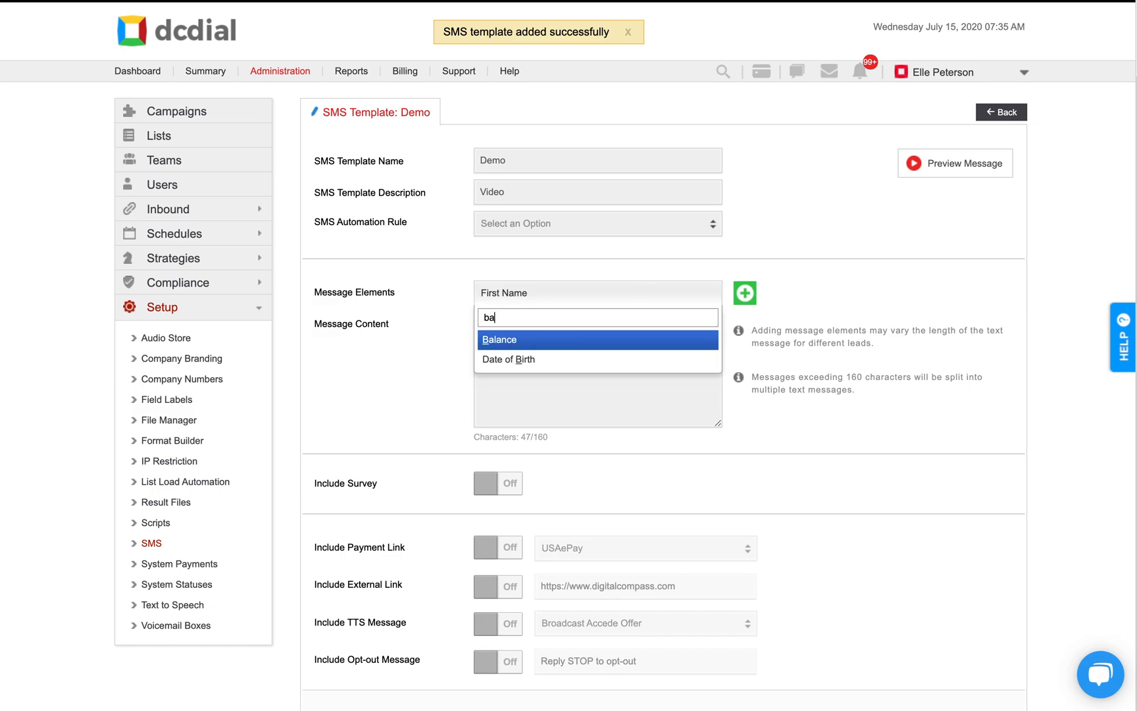
click(594, 336)
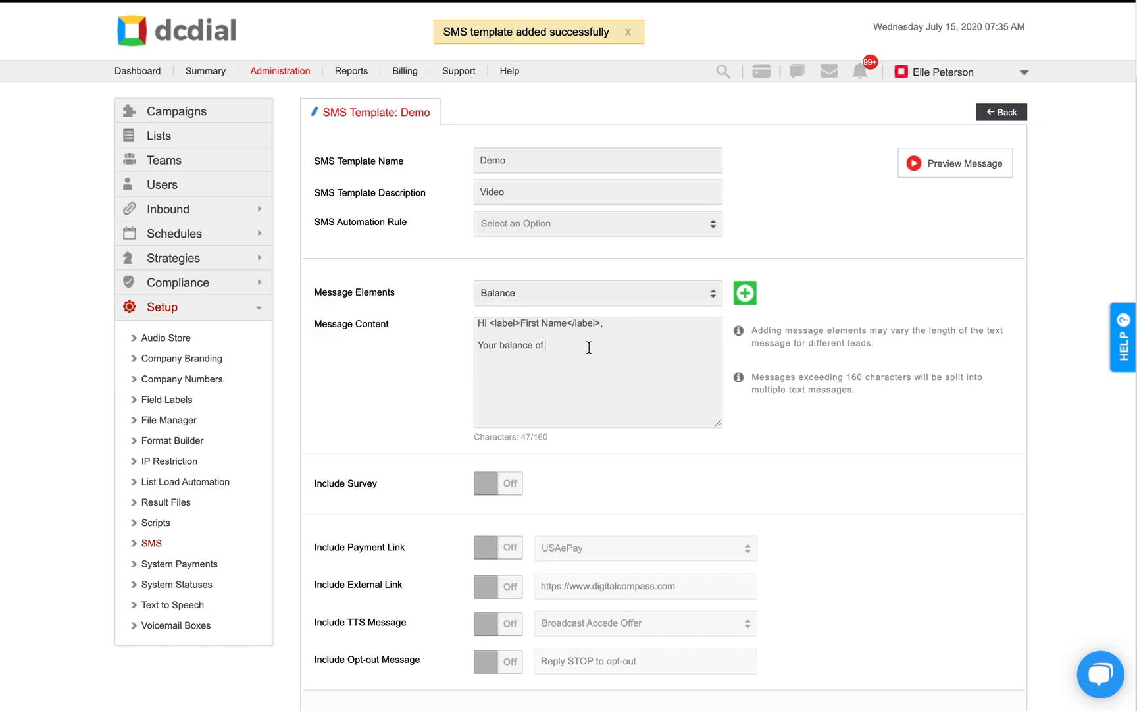
click(744, 293)
text(is due this Friday.)
click(933, 169)
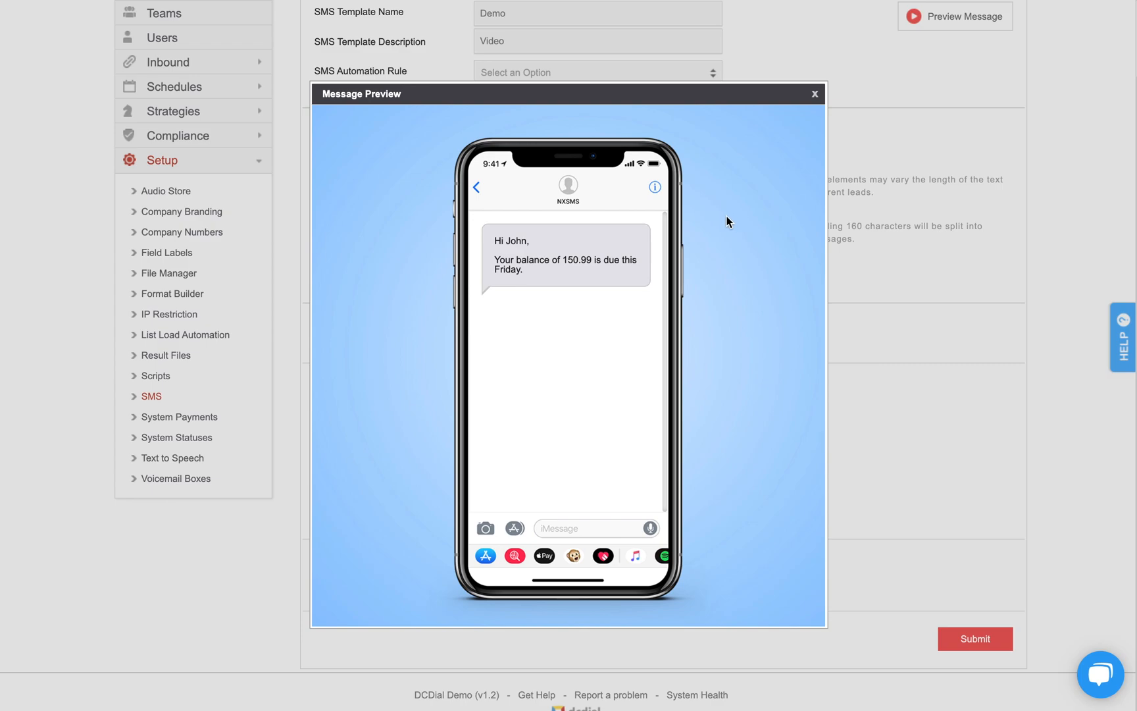
click(811, 96)
Step: Include a survey in the template, named Demo with the description Video
scroll(810, 96, down, 5)
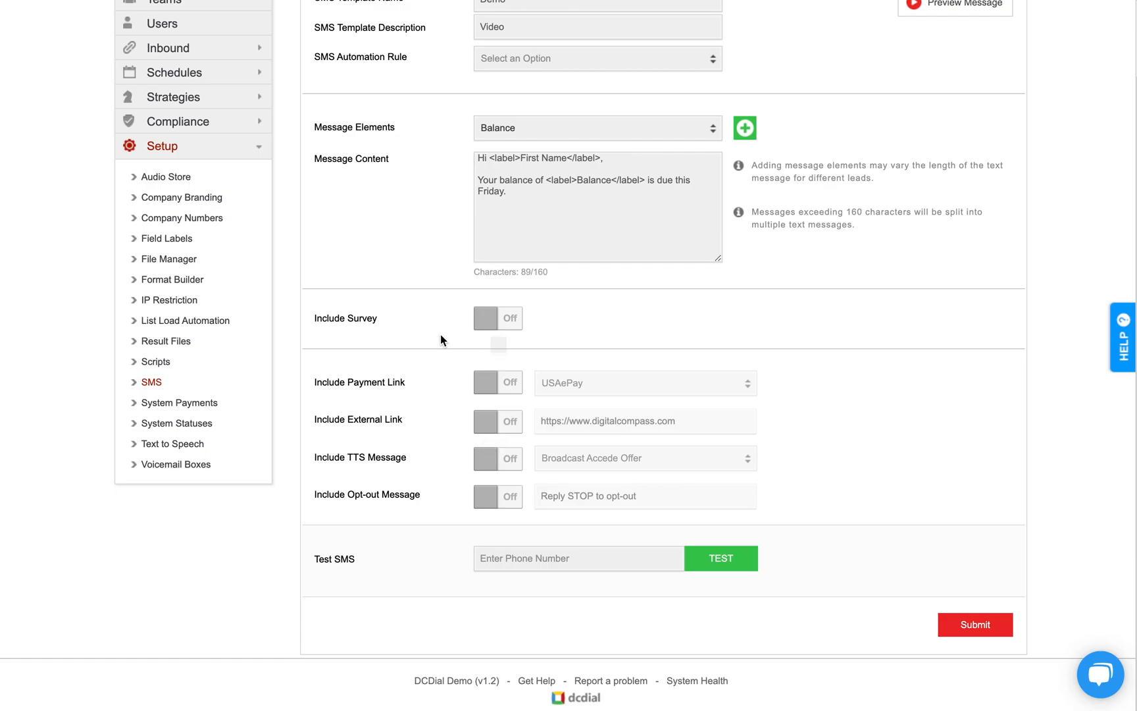
click(489, 311)
scroll(487, 309, down, 1)
click(502, 312)
text(Demo)
click(496, 343)
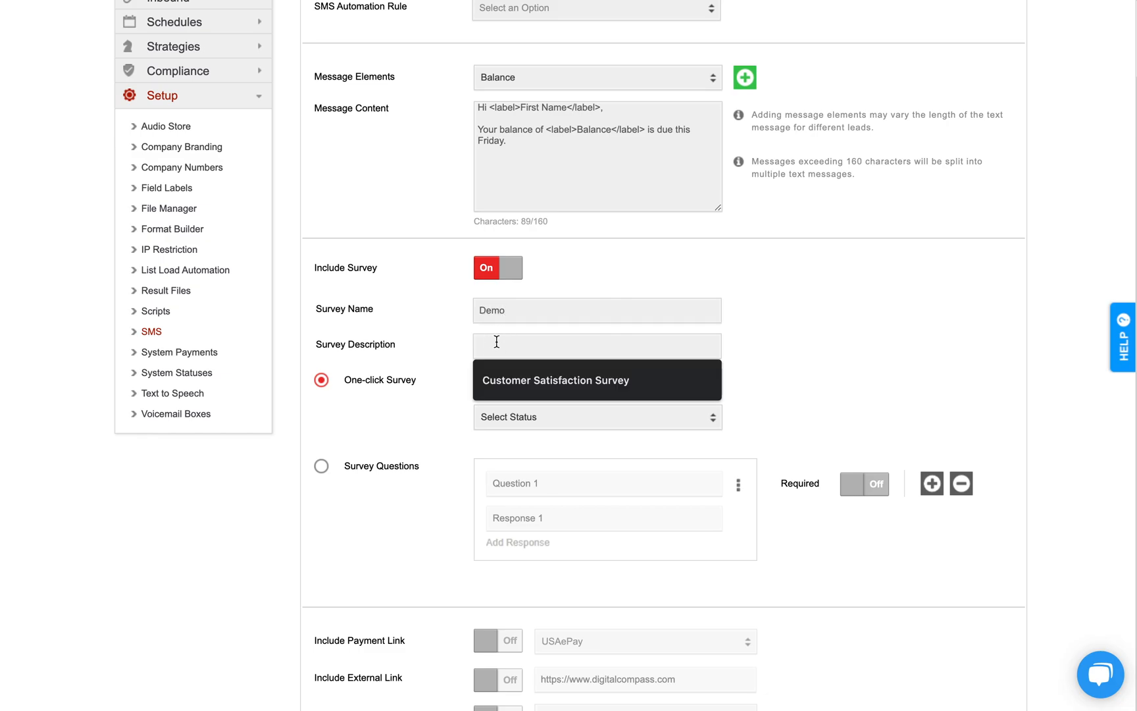
text(Video)
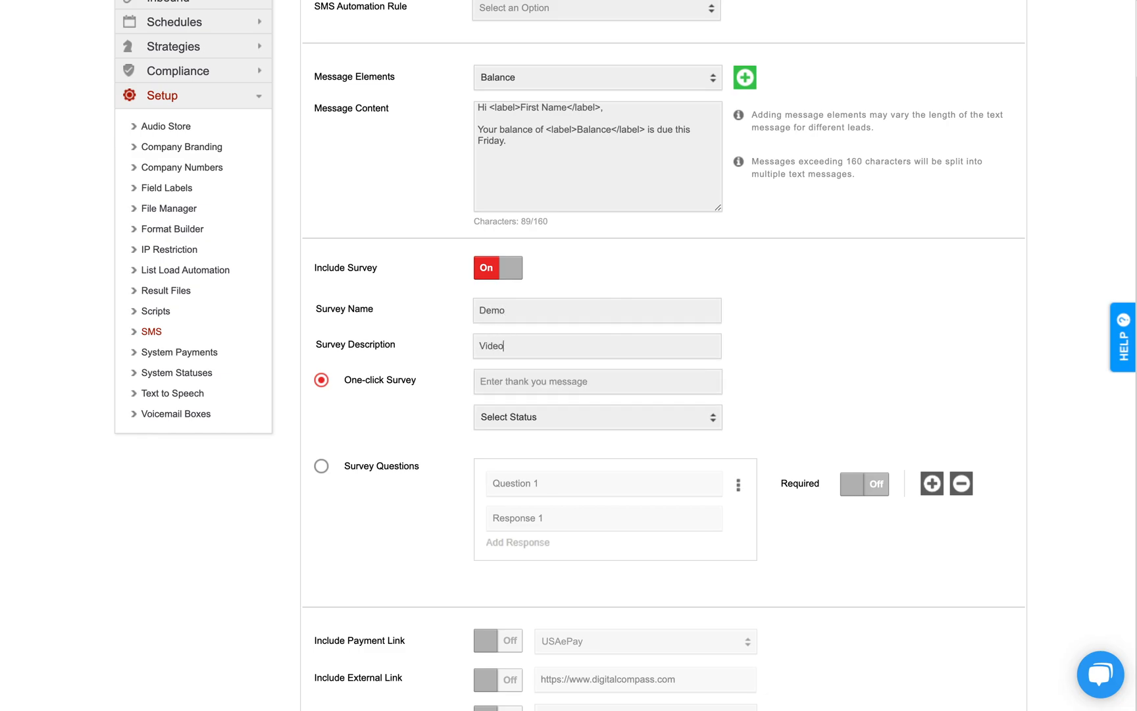
Step: Fill in the one-click survey with the message "Click Here if you Plan to Vote" and the status RENEW - Renewal
scroll(424, 337, down, 1)
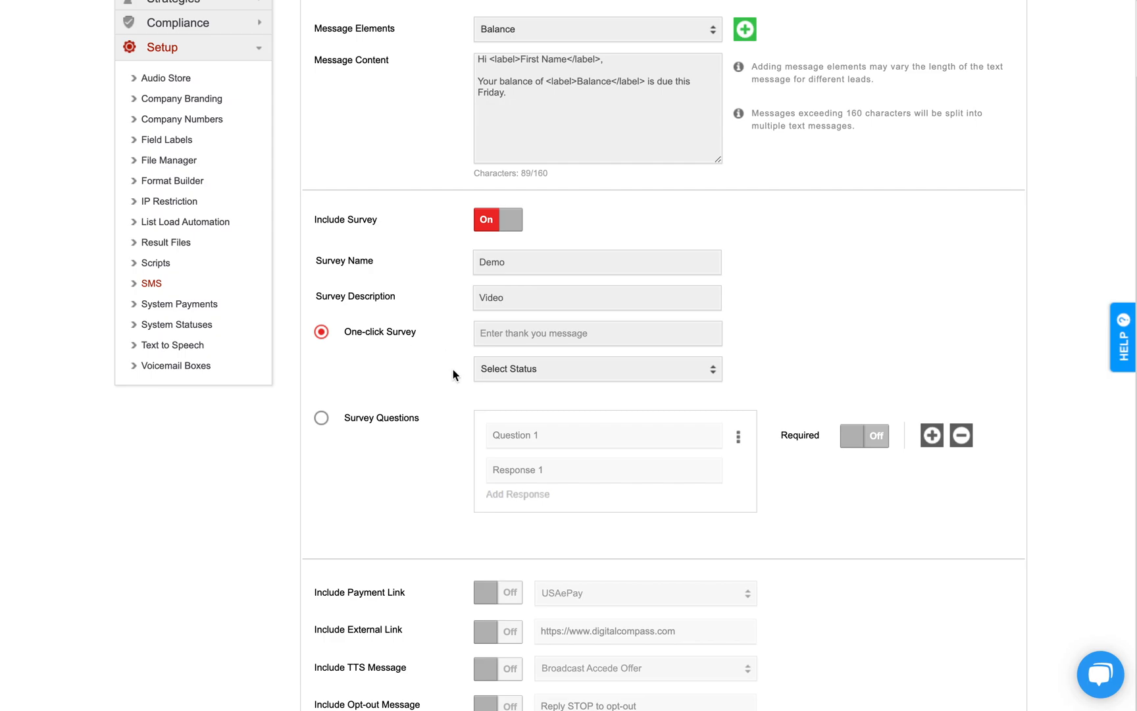
click(516, 332)
text(Click Here if you Plan to Vote)
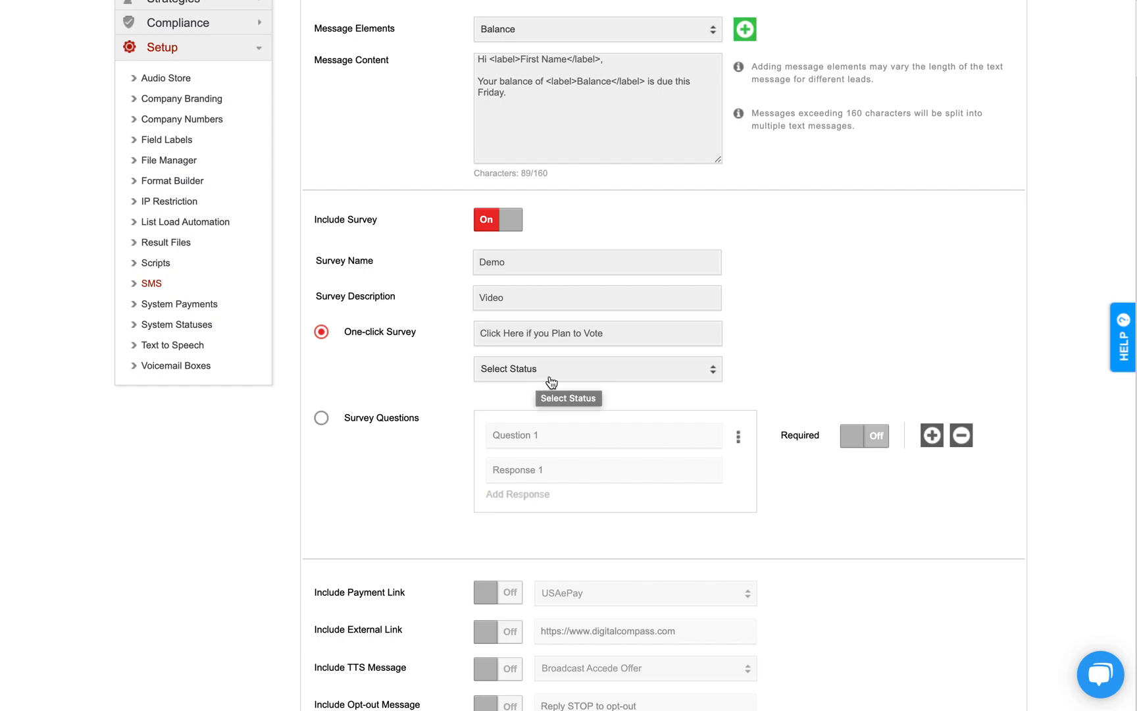
scroll(540, 355, down, 1)
click(525, 327)
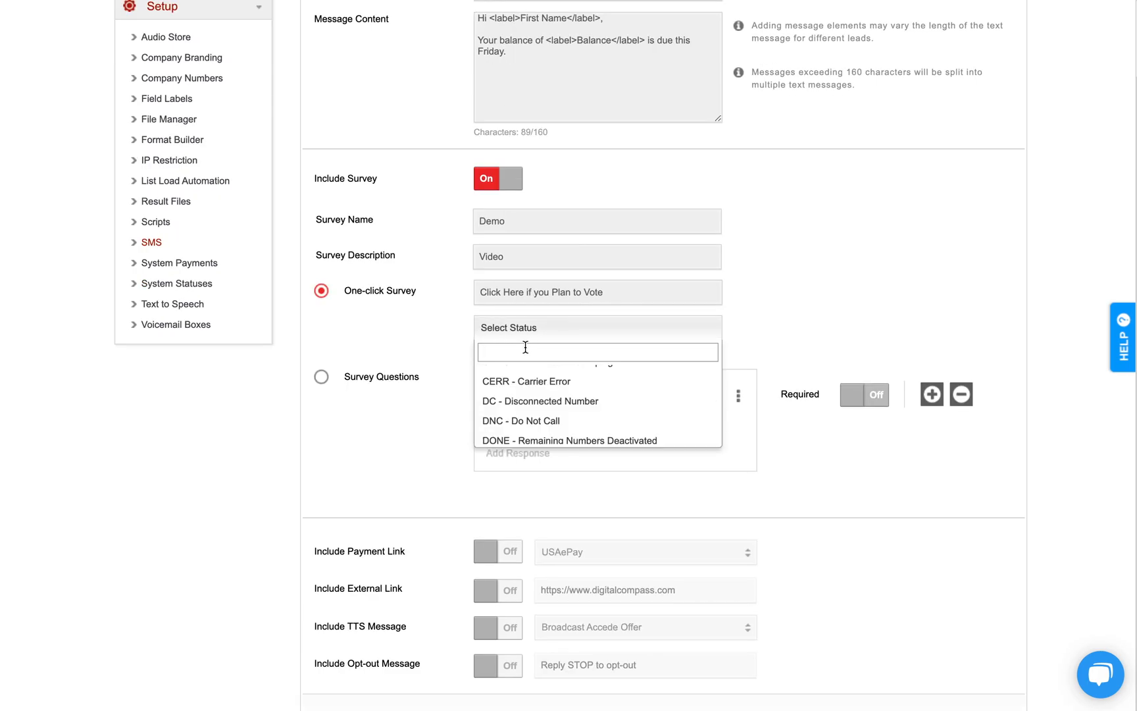
text(ren)
click(526, 373)
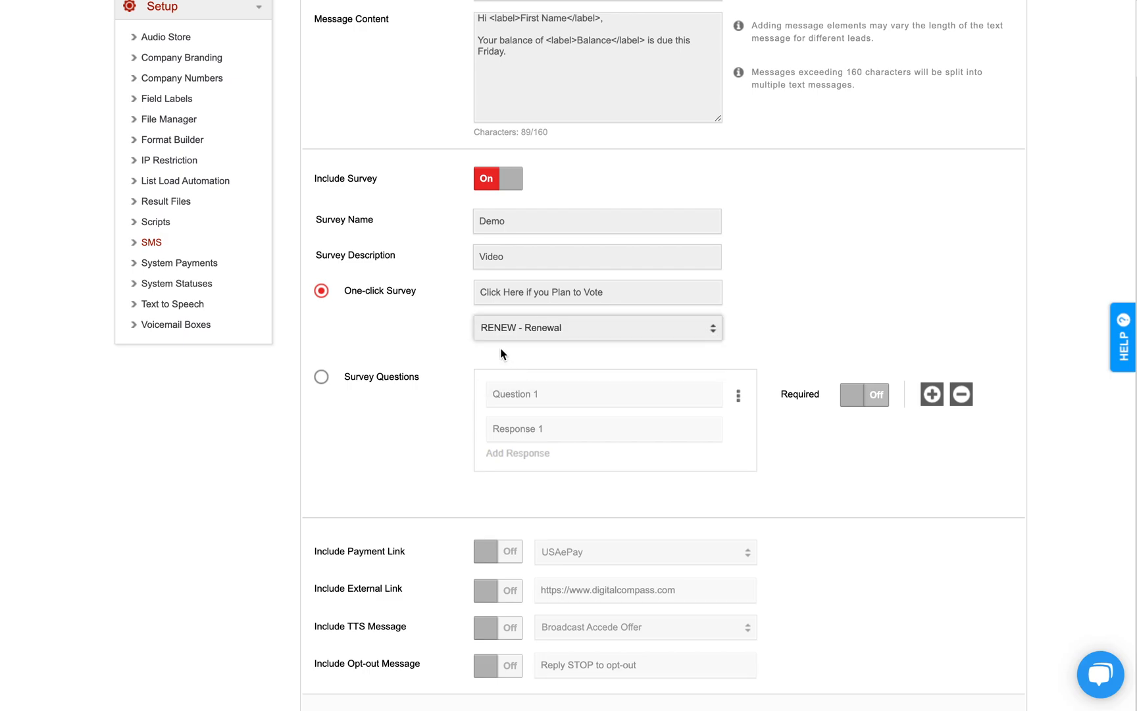
Step: Switch the survey to survey questions and enter "How satisfied are you with DCDial?" with the first response "Very satisfied"
scroll(459, 427, up, 2)
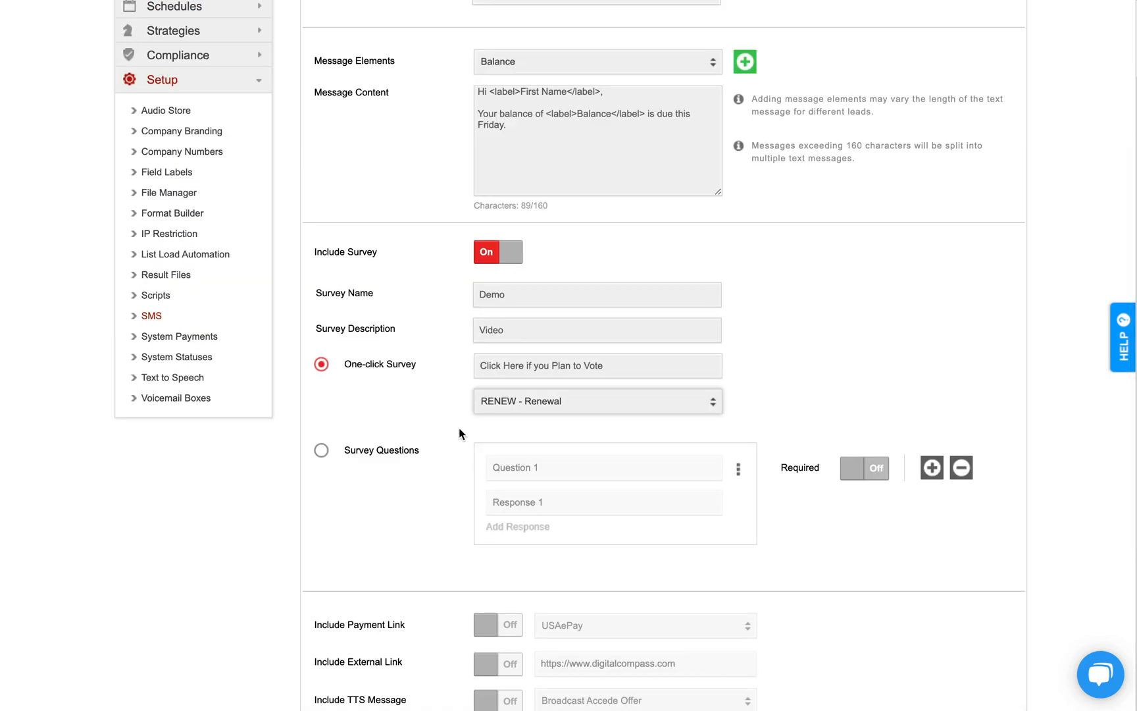
scroll(459, 429, down, 3)
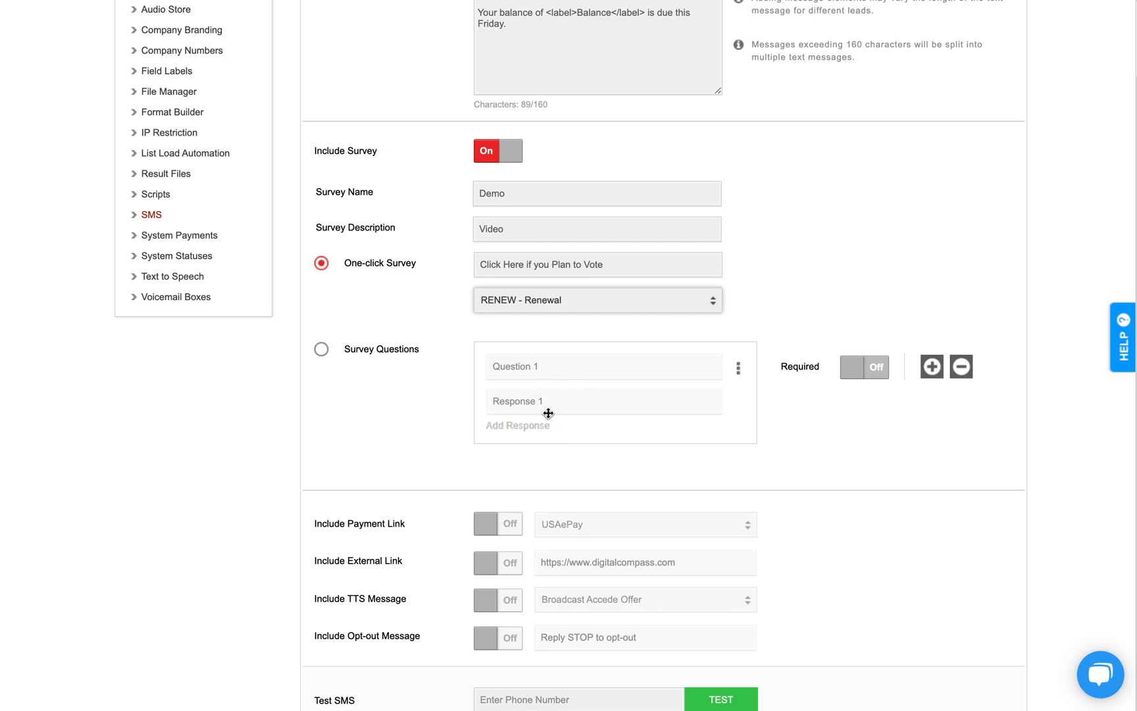
click(510, 366)
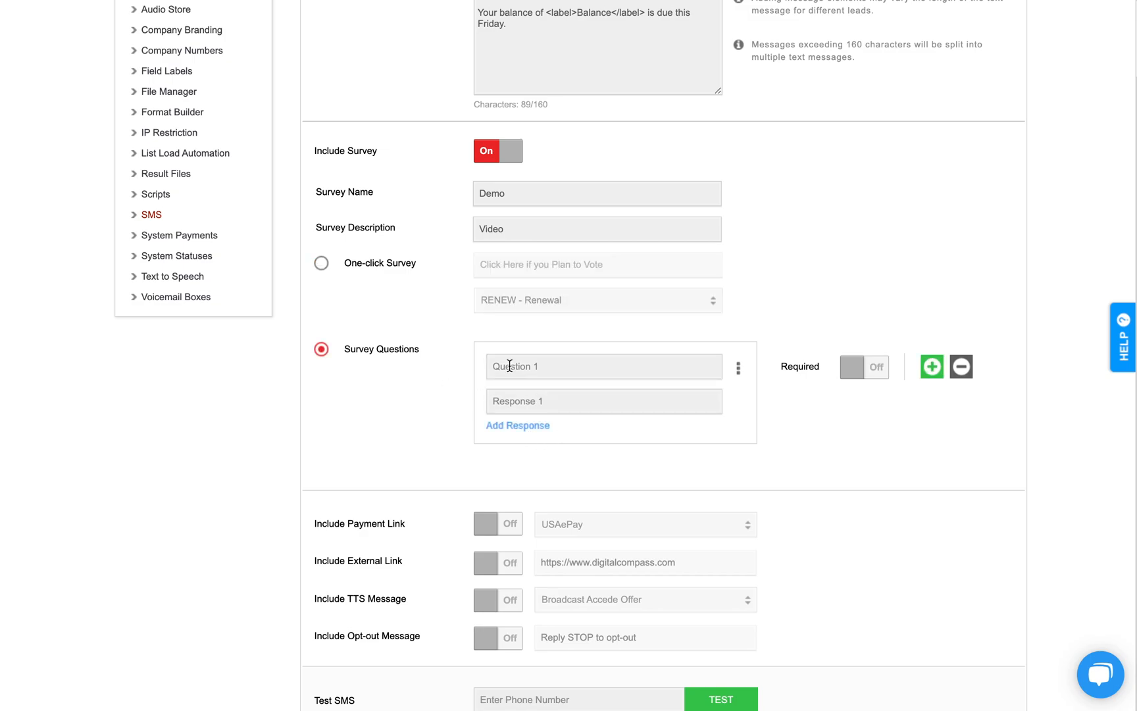
text(How satisfied are you with DCDial?Very satisfied)
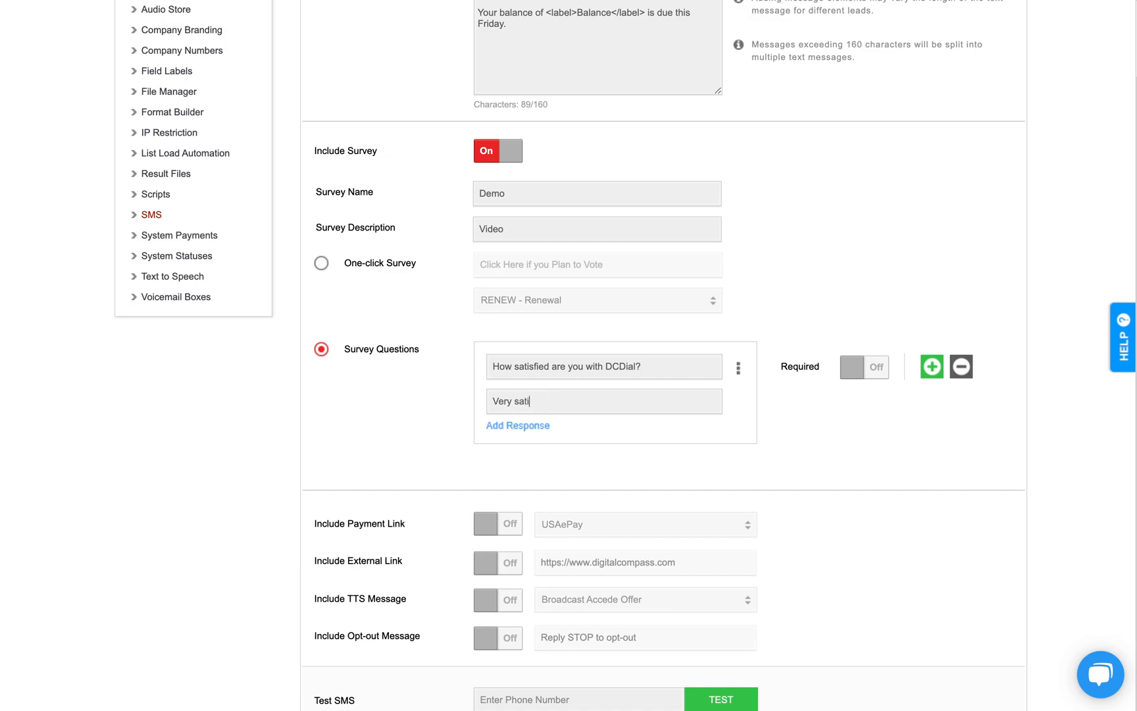
Step: Add the responses "Somewhat satisfied", "Somewhat unsatisfied" and "Unsatisfied" to the survey question
click(517, 425)
click(515, 435)
text(Somewhat satisfied)
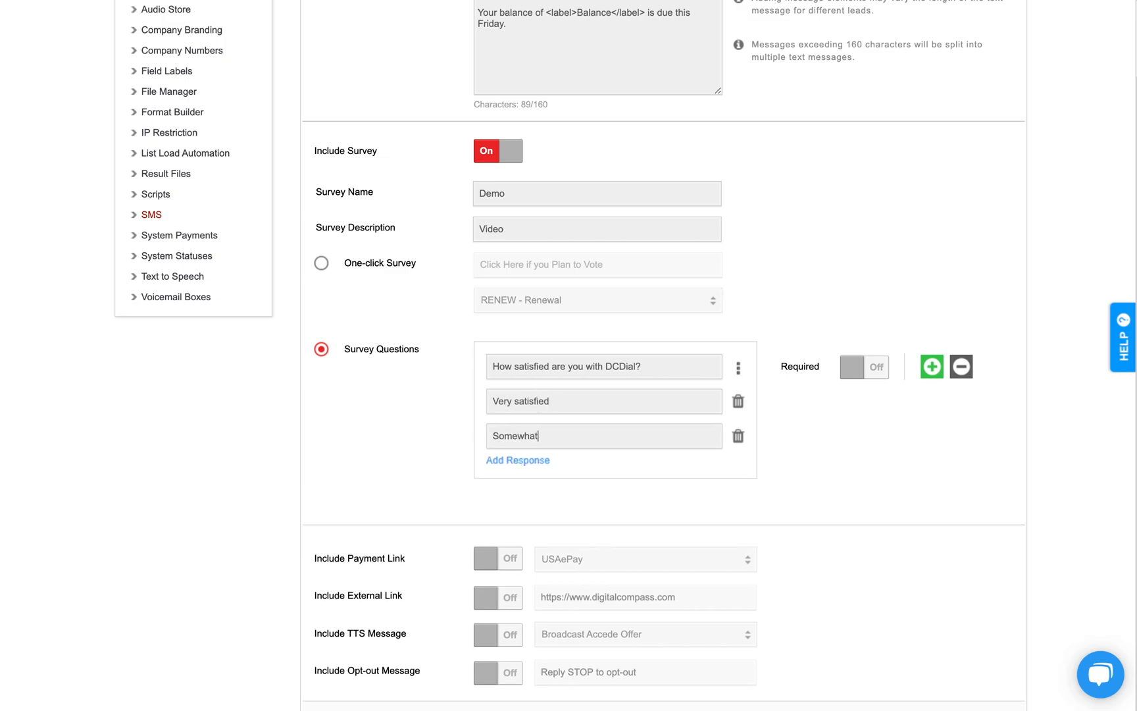
key(Return)
text(Somewhat unsatisfied)
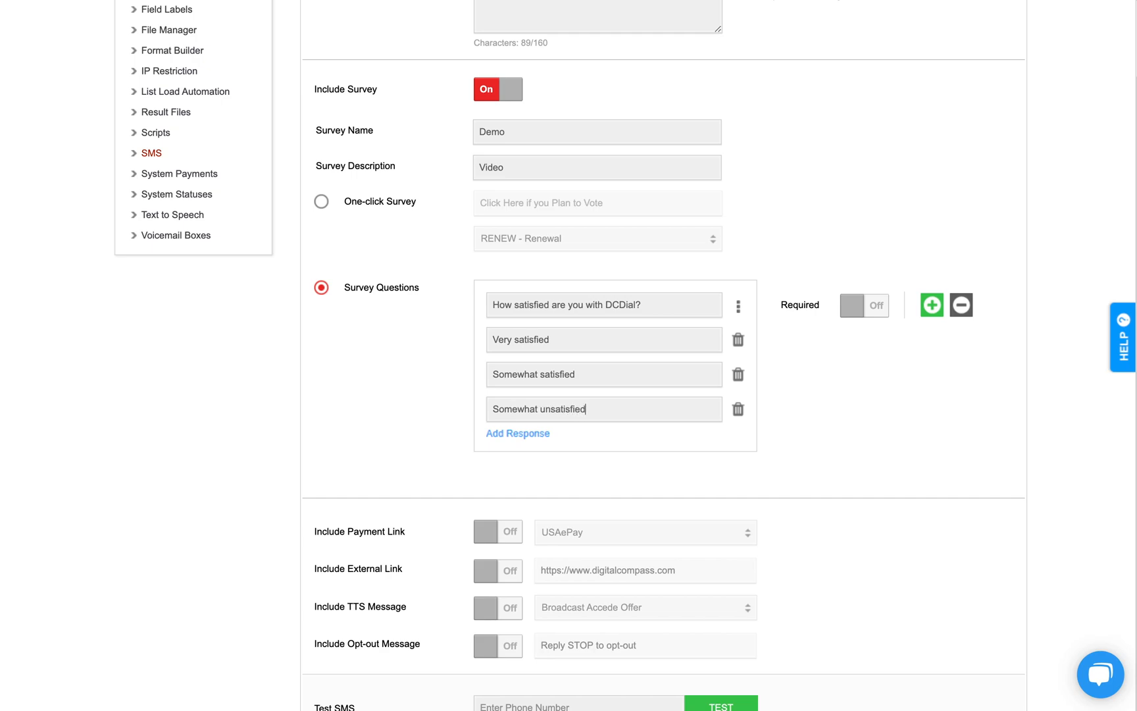
click(508, 433)
text(Unsatisfied)
Step: Insert the Survey Link element in the message content, on its own line below the balance sentence
scroll(724, 369, down, 1)
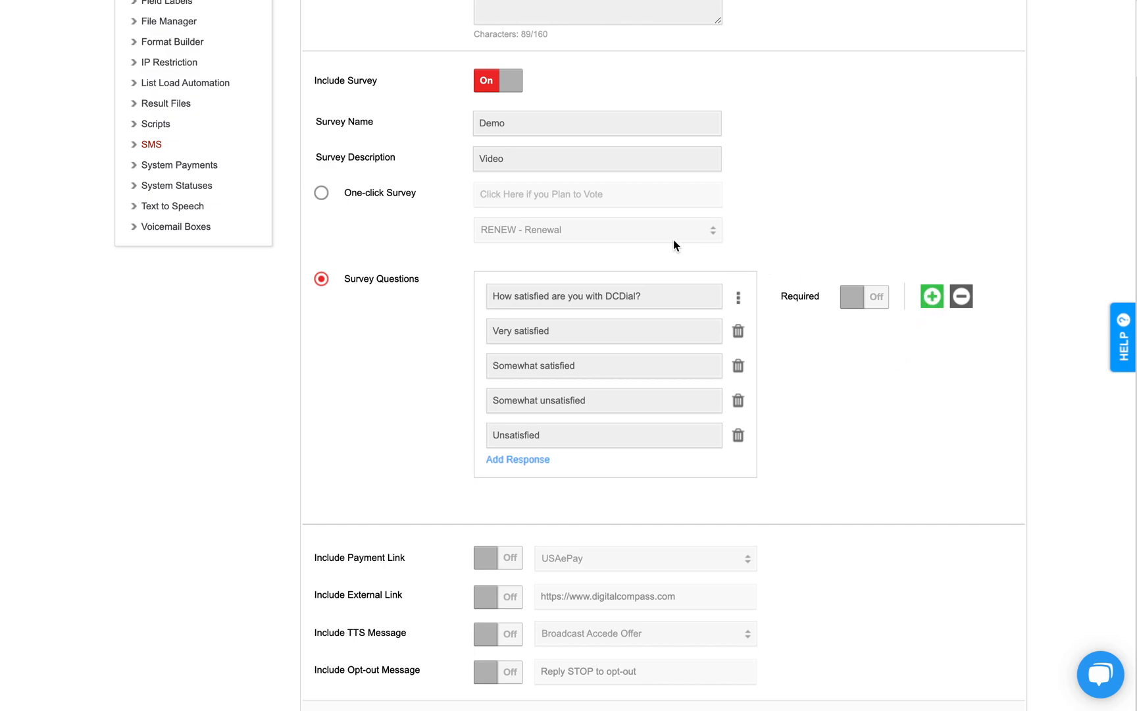
scroll(735, 401, up, 5)
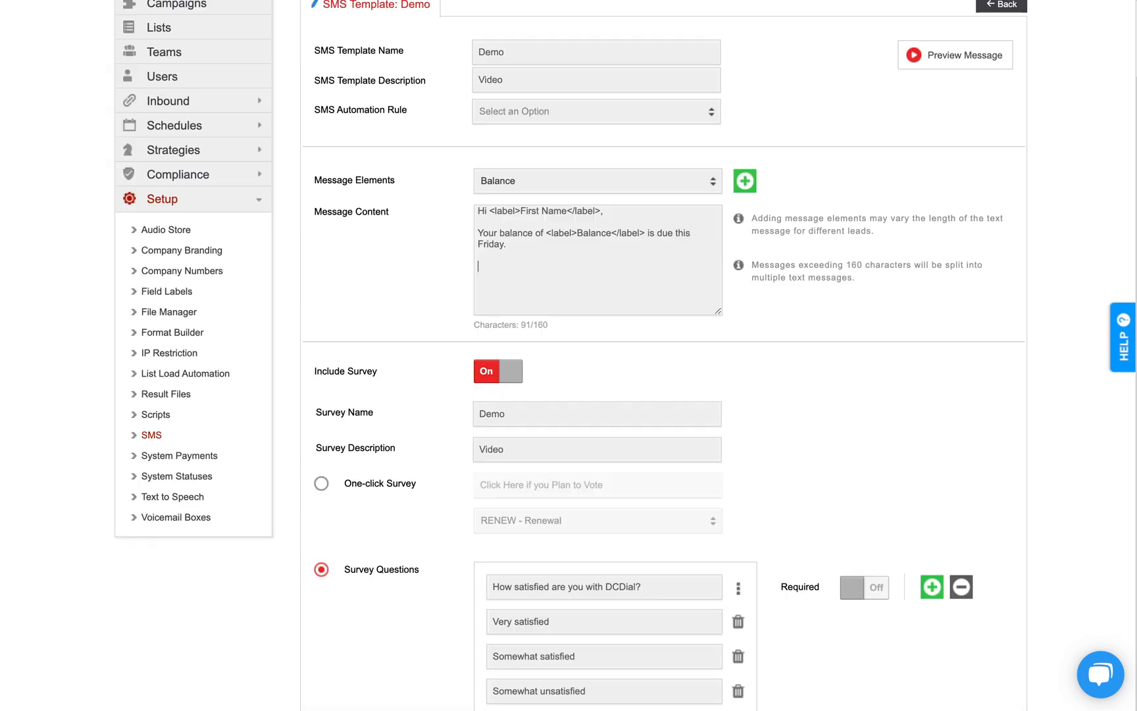
click(560, 187)
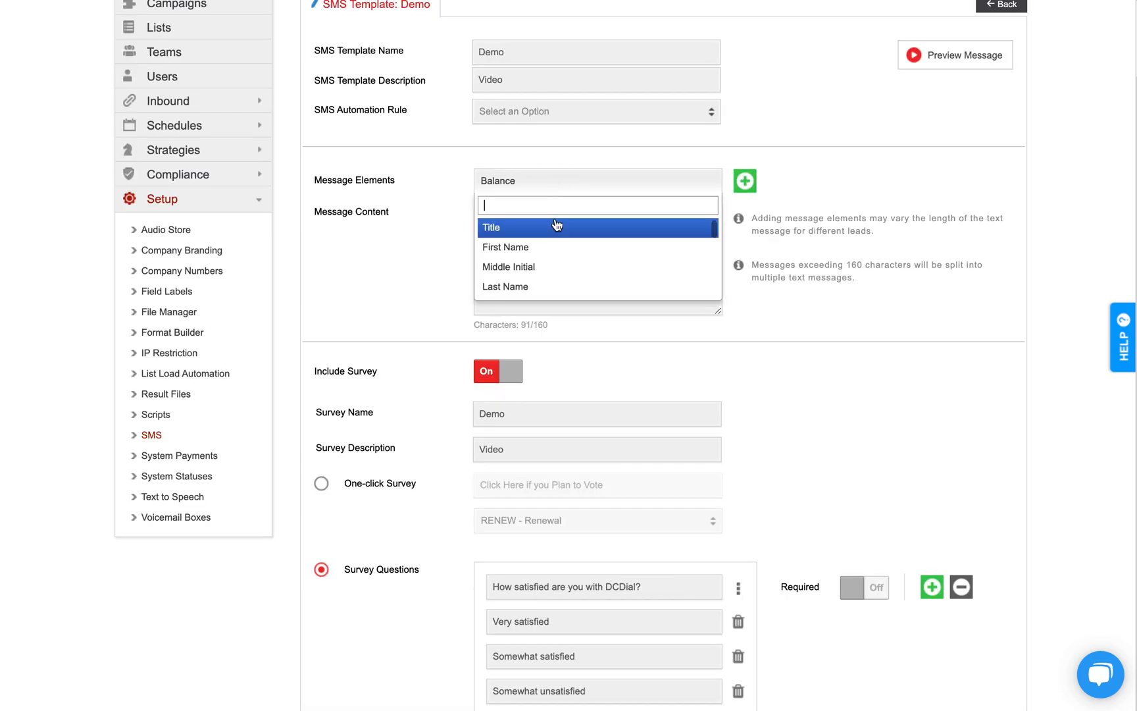
text(su)
click(546, 227)
click(535, 261)
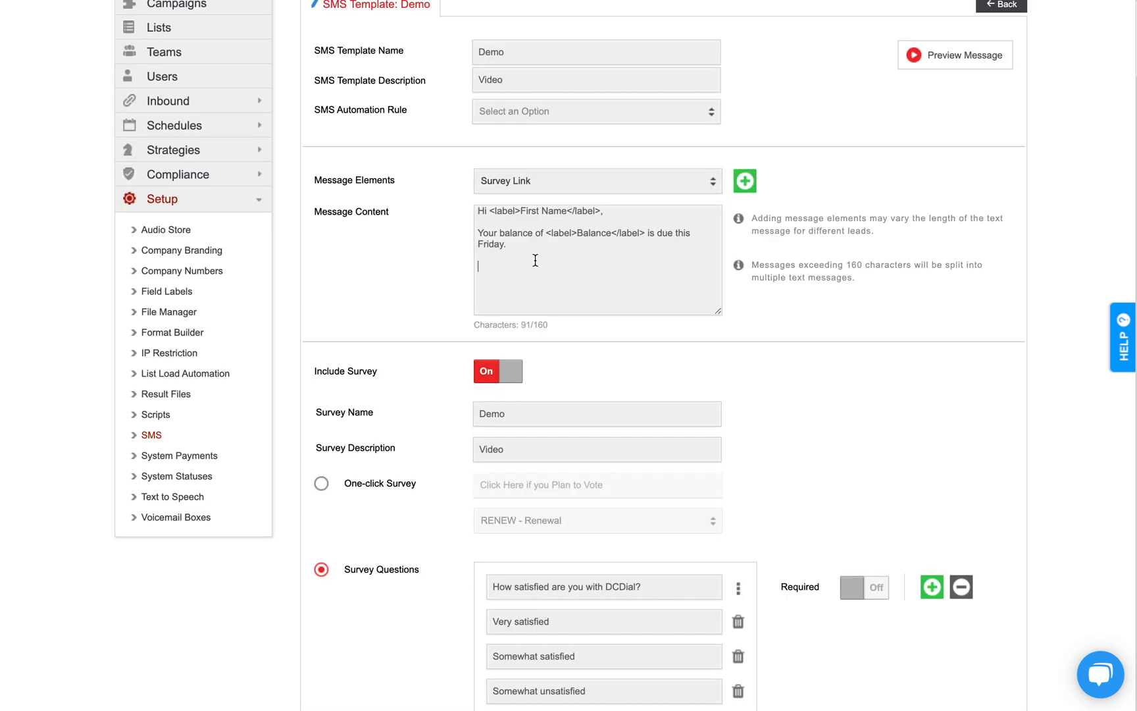
click(746, 182)
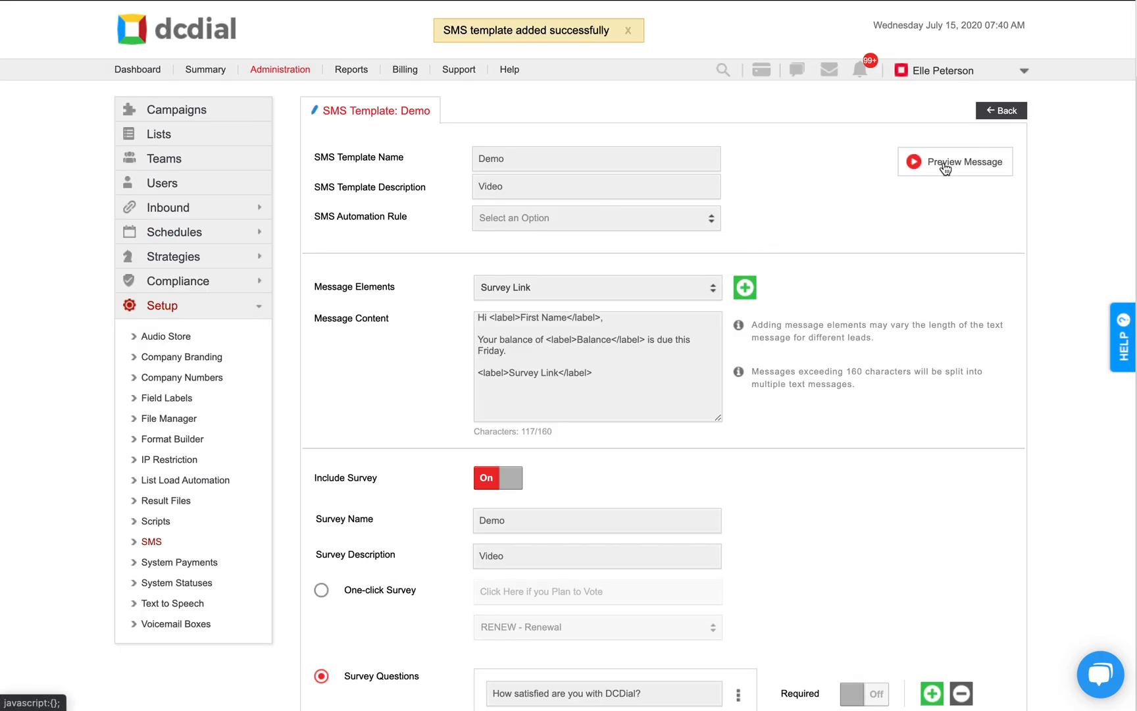
Step: Preview the message and open its survey link to examine the survey page
click(940, 168)
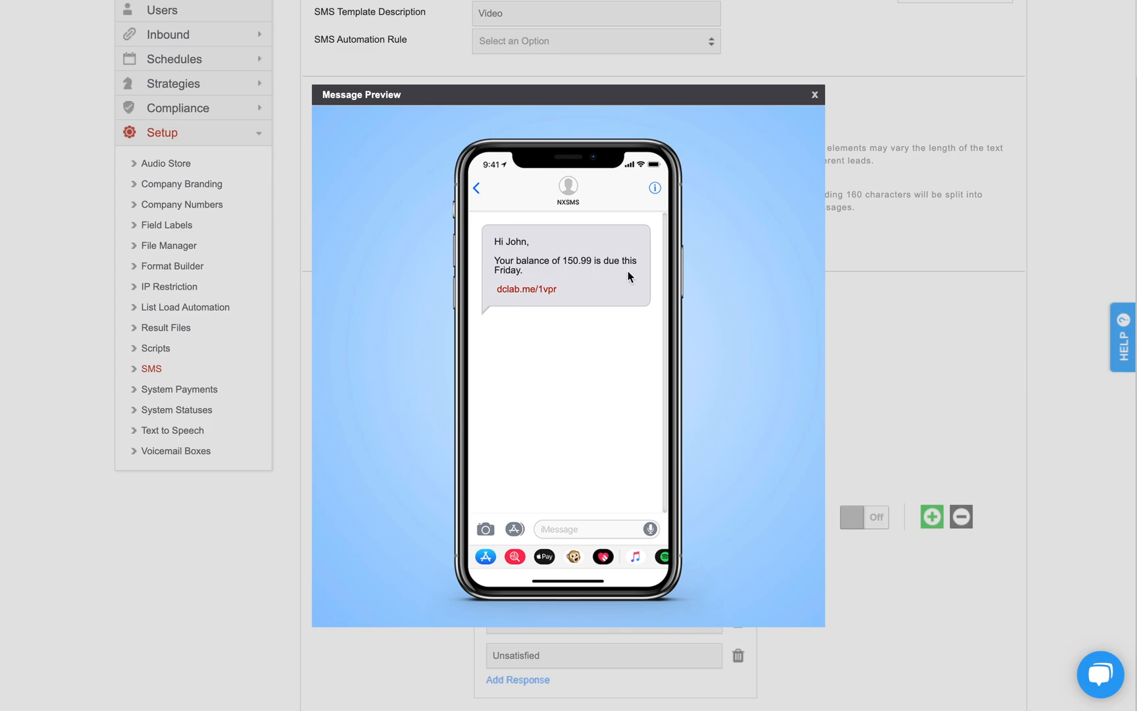
click(553, 291)
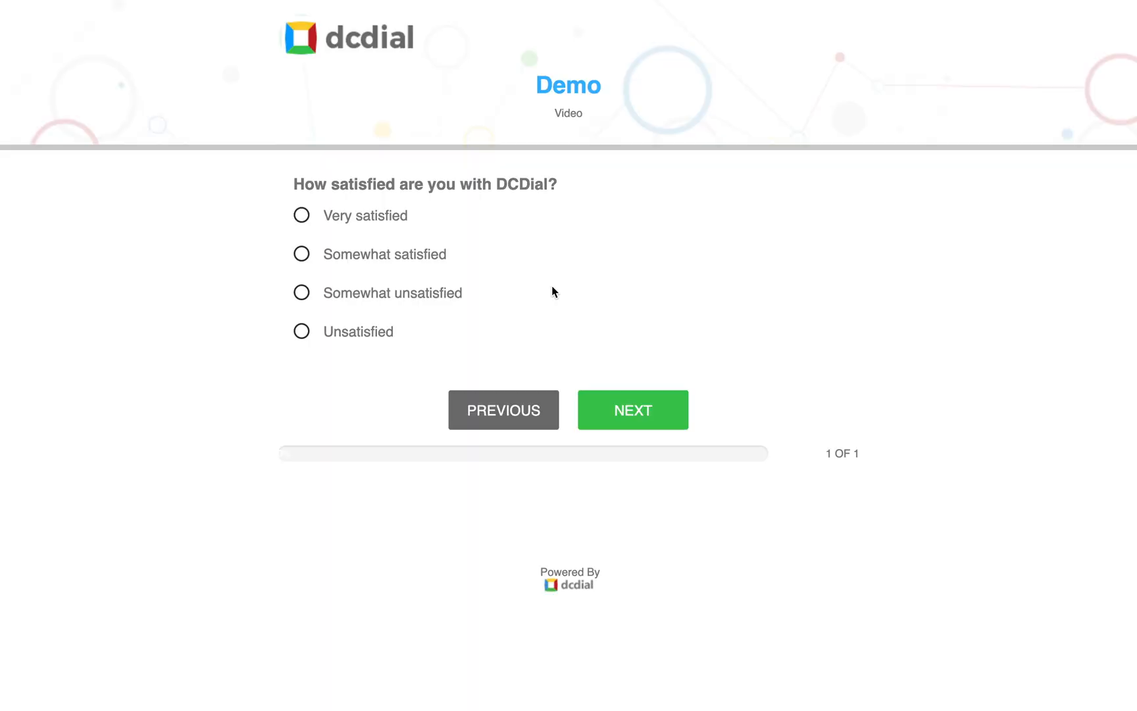
Step: Answer the survey's satisfaction question with "Very satisfied" and continue past the question
click(304, 217)
click(612, 402)
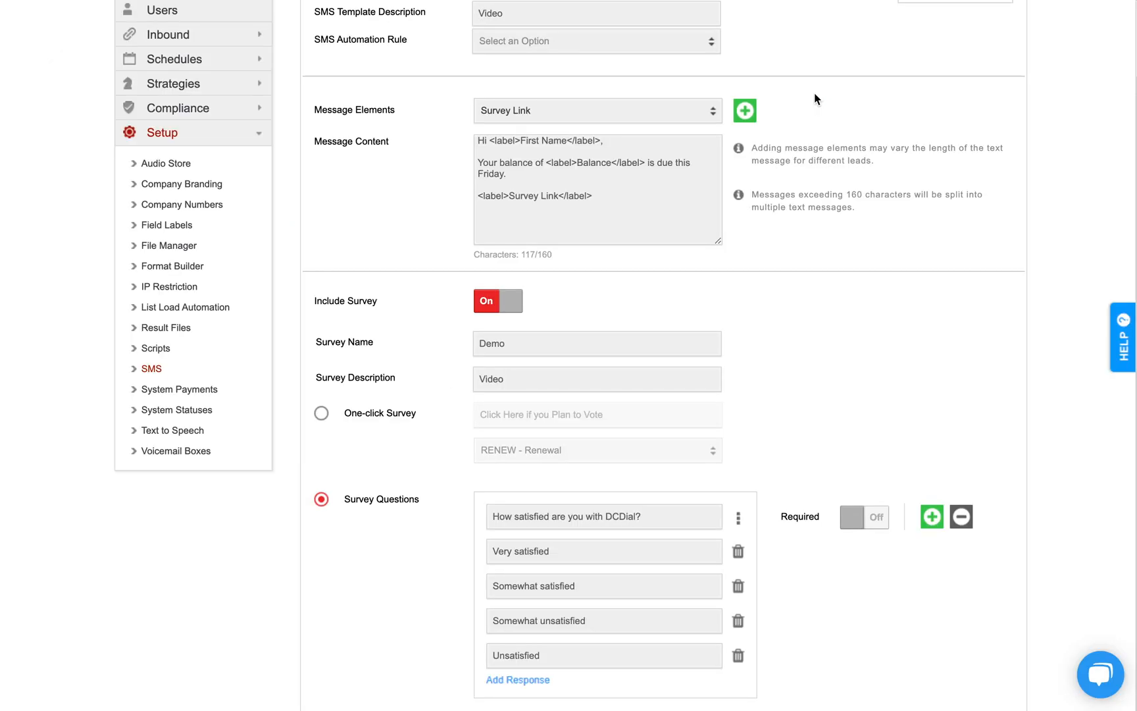
Step: Include a payment link in the SMS template and set its payment provider to Authorize
scroll(815, 96, down, 6)
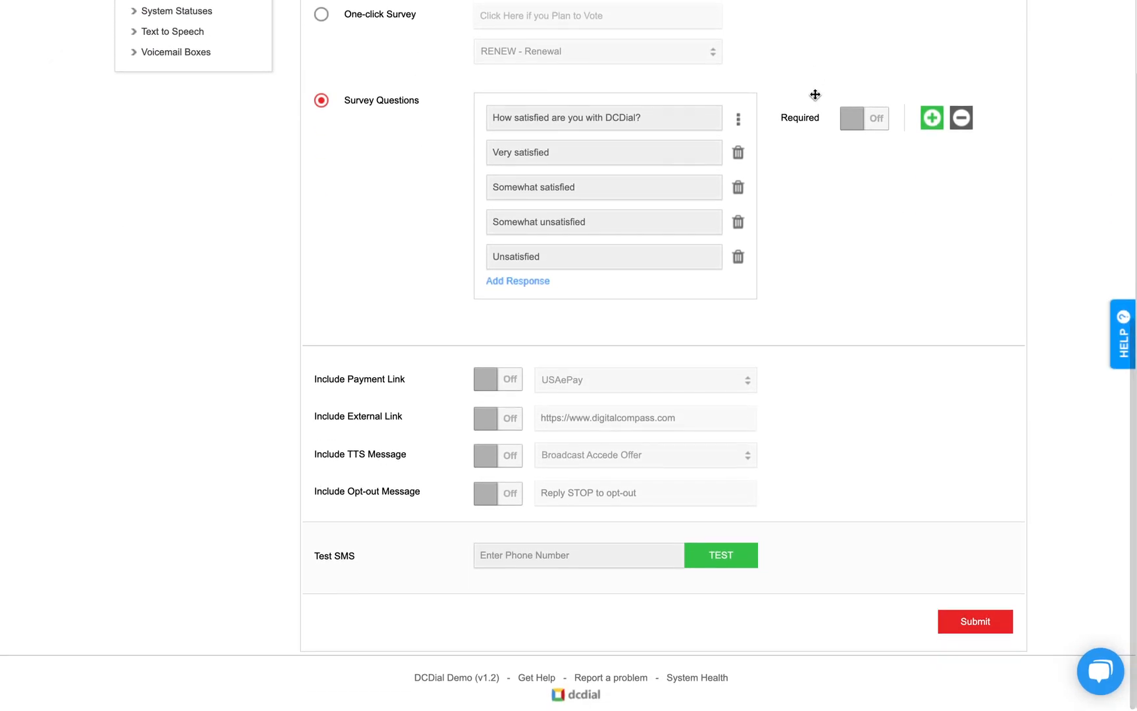
click(513, 384)
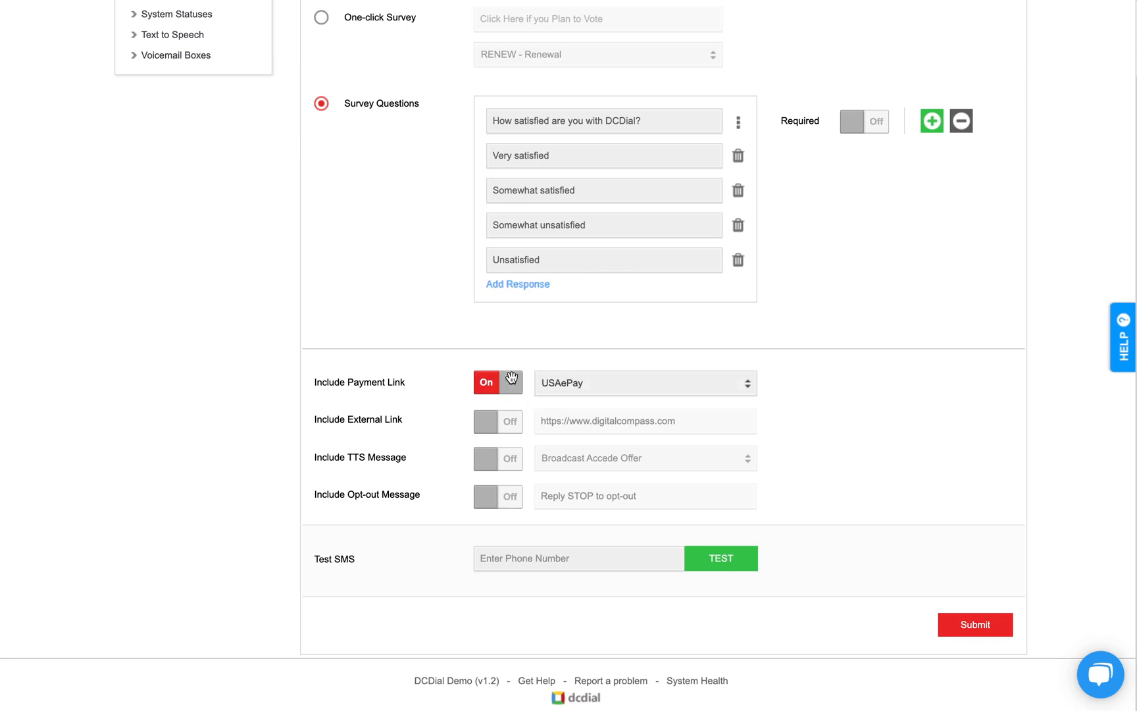
click(562, 384)
click(560, 423)
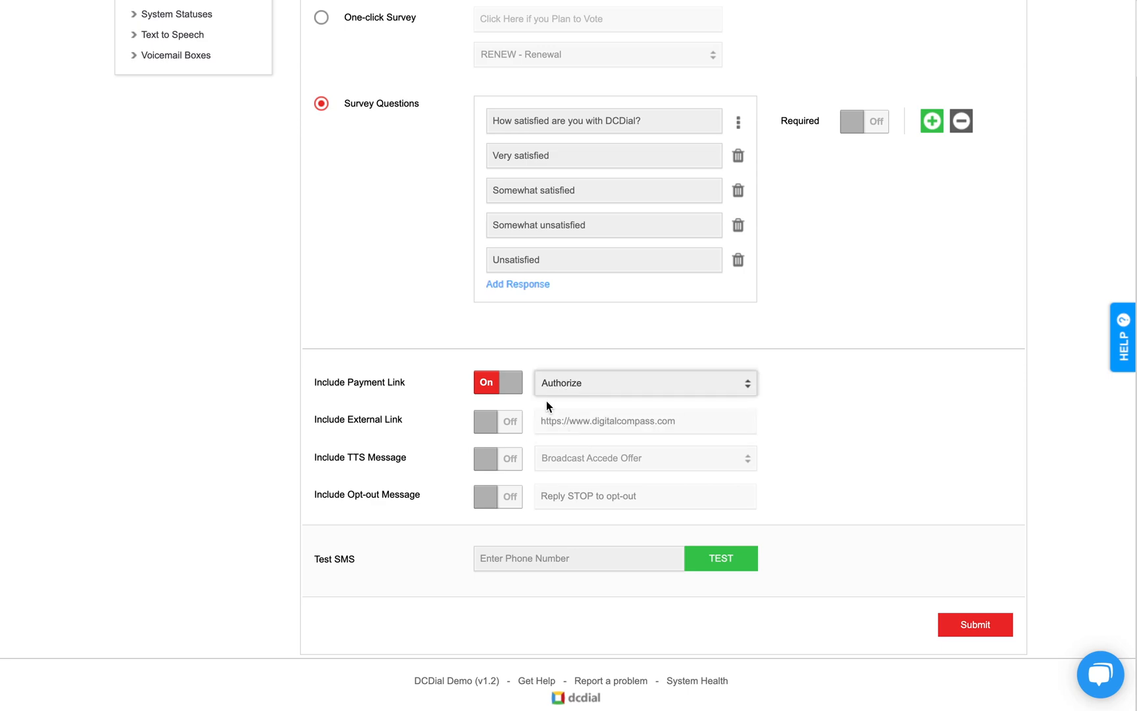
Step: Include an external link in the SMS template with the address dcdial.com
click(496, 421)
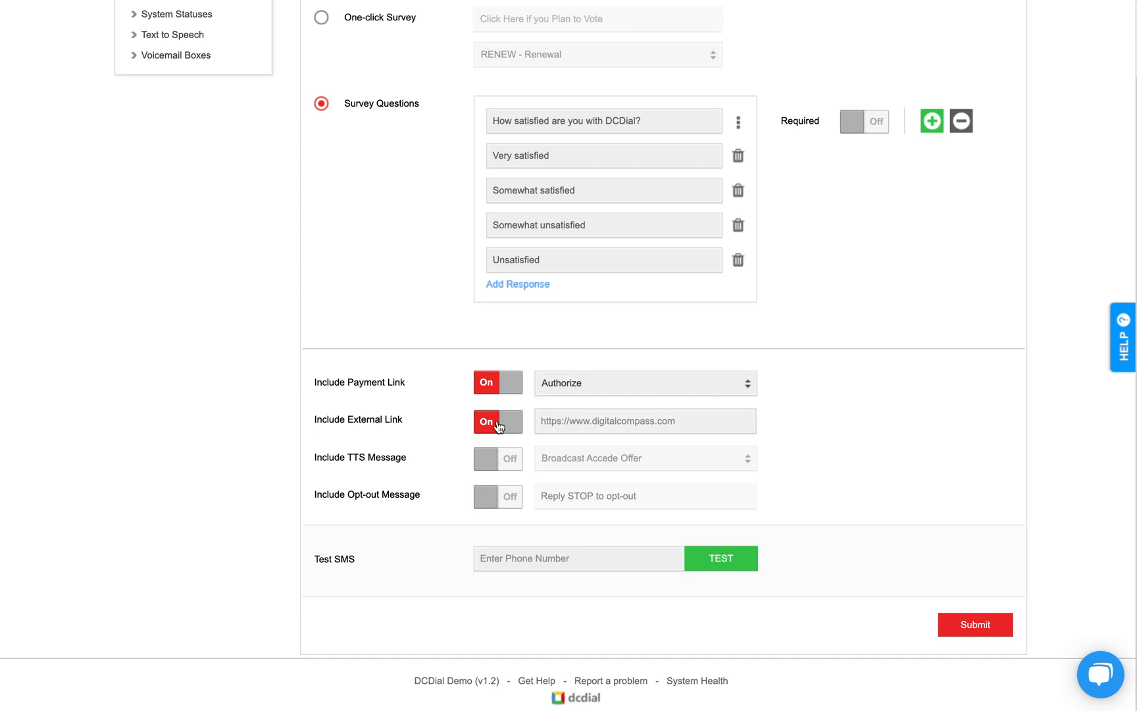
click(572, 420)
text(dcdial.com)
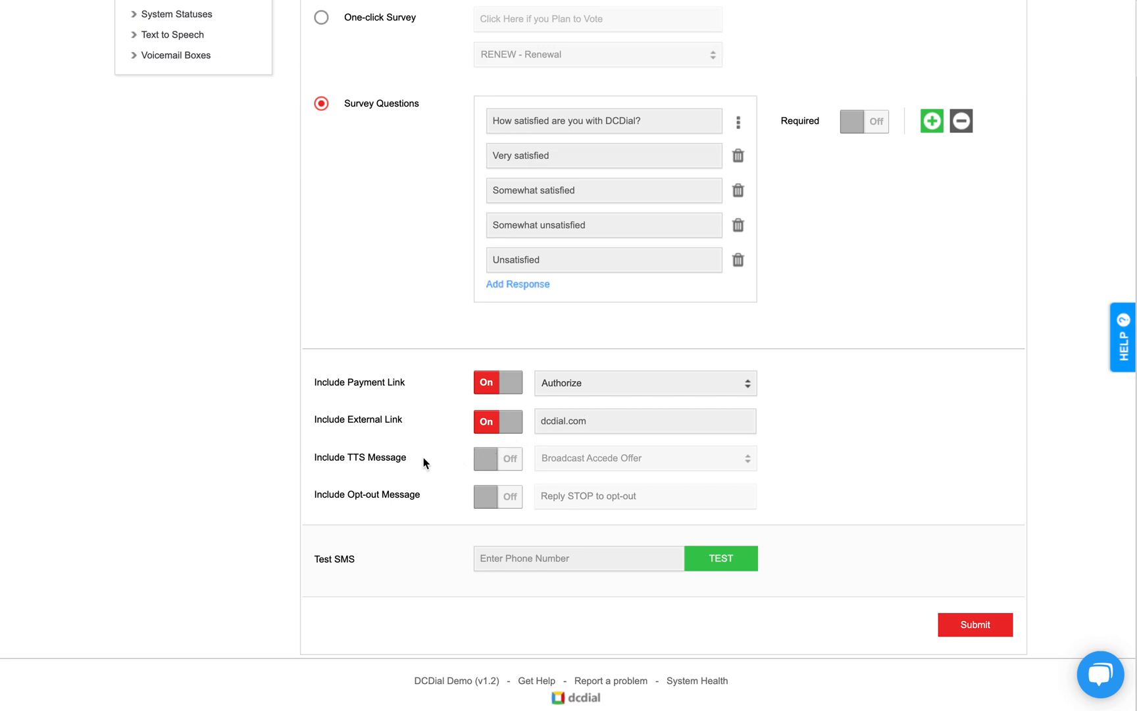
Step: Include a TTS message in the SMS template, using Broadcast Accede Offer
click(488, 464)
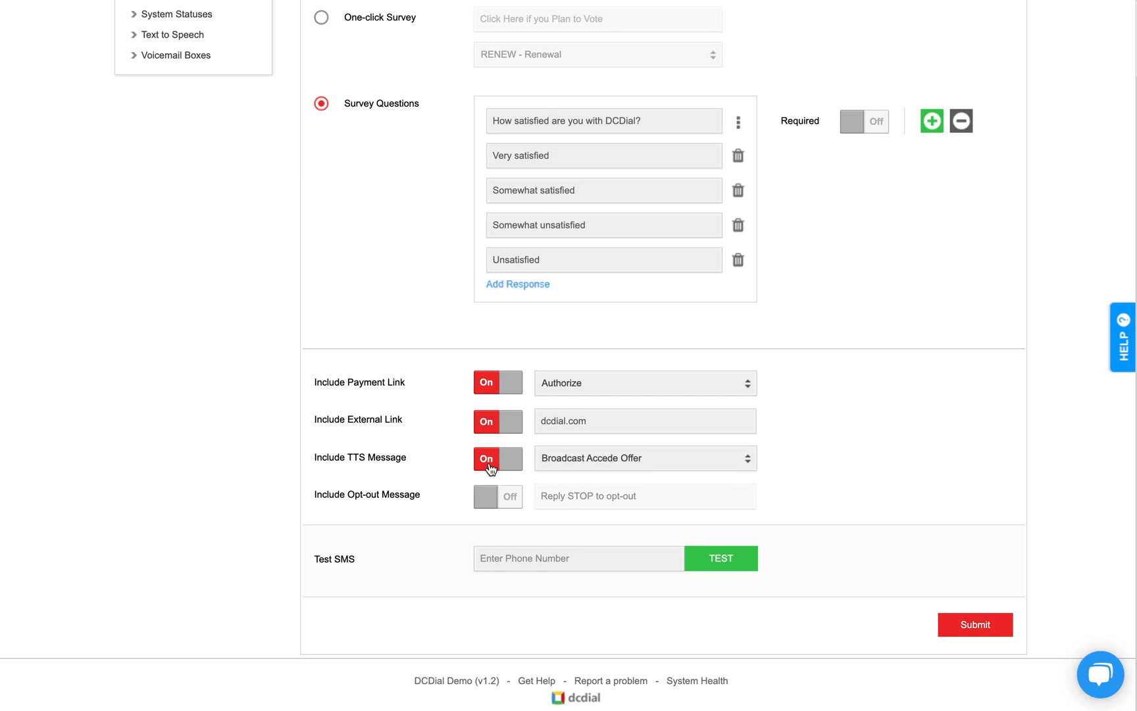
click(578, 464)
click(578, 464)
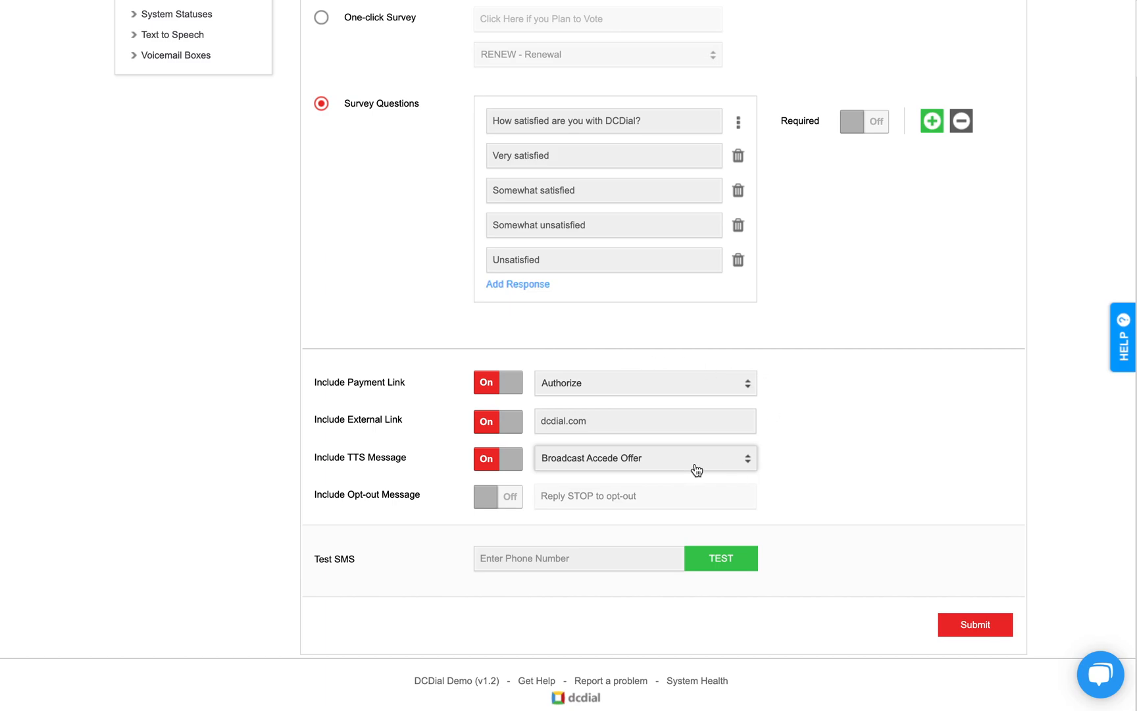
scroll(696, 470, up, 7)
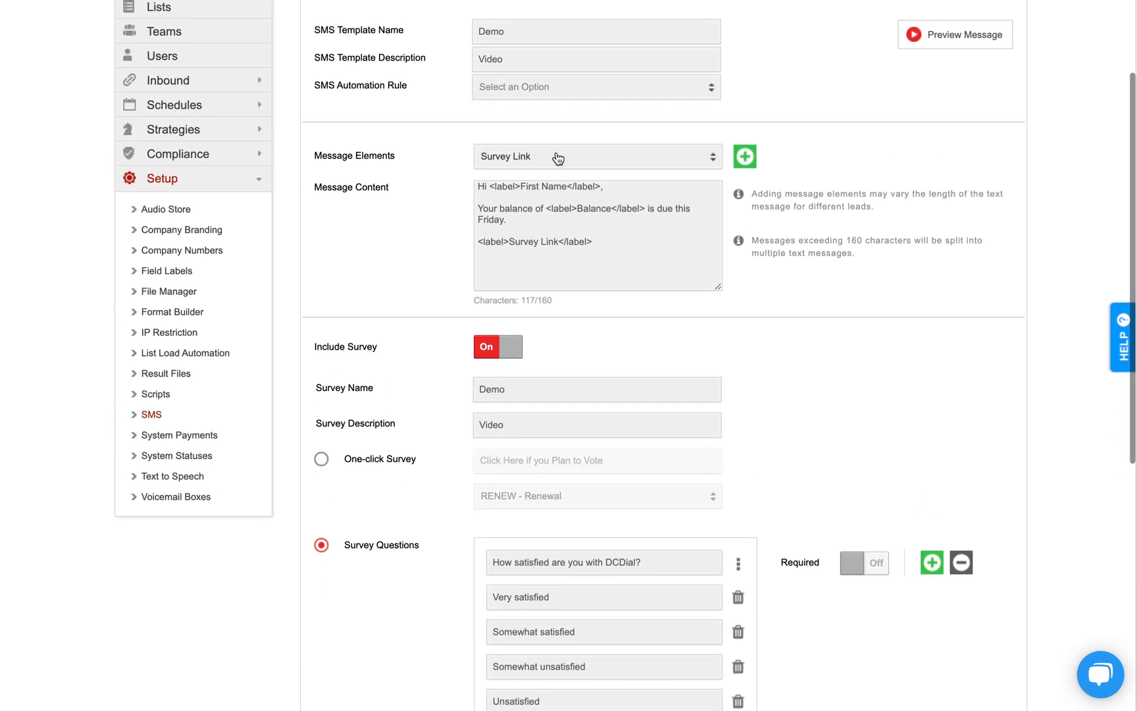
scroll(627, 320, down, 7)
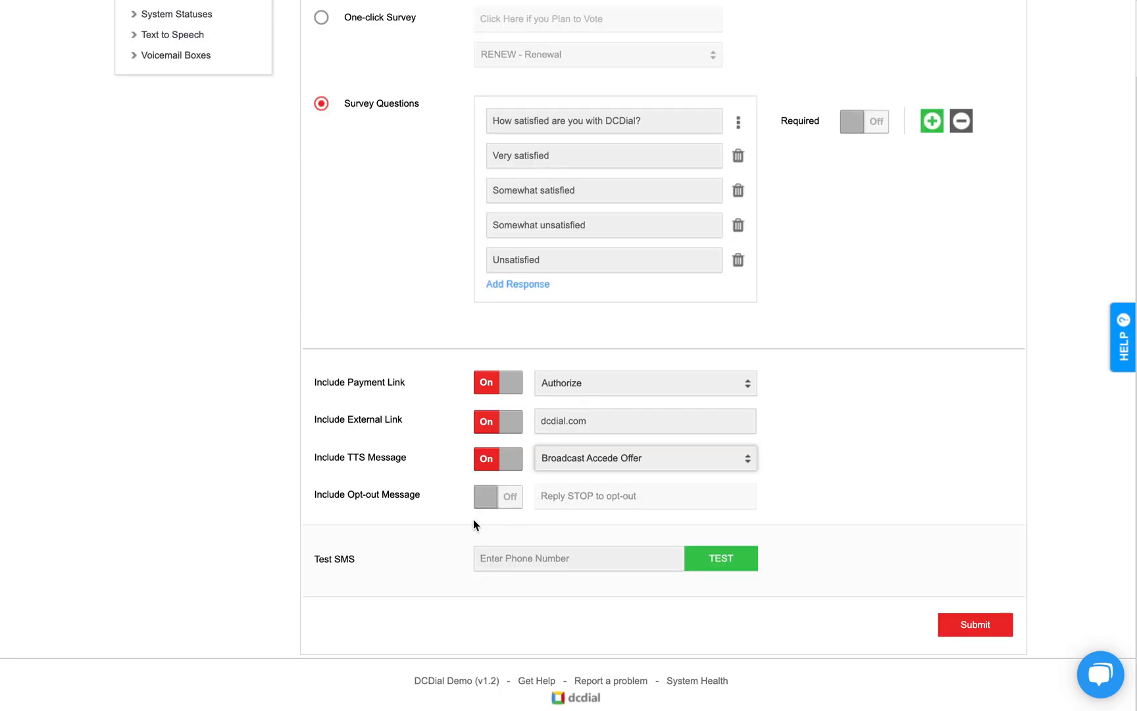
Step: Include the opt-out message, exclude the payment link, external link and TTS message, and save the SMS template
click(493, 504)
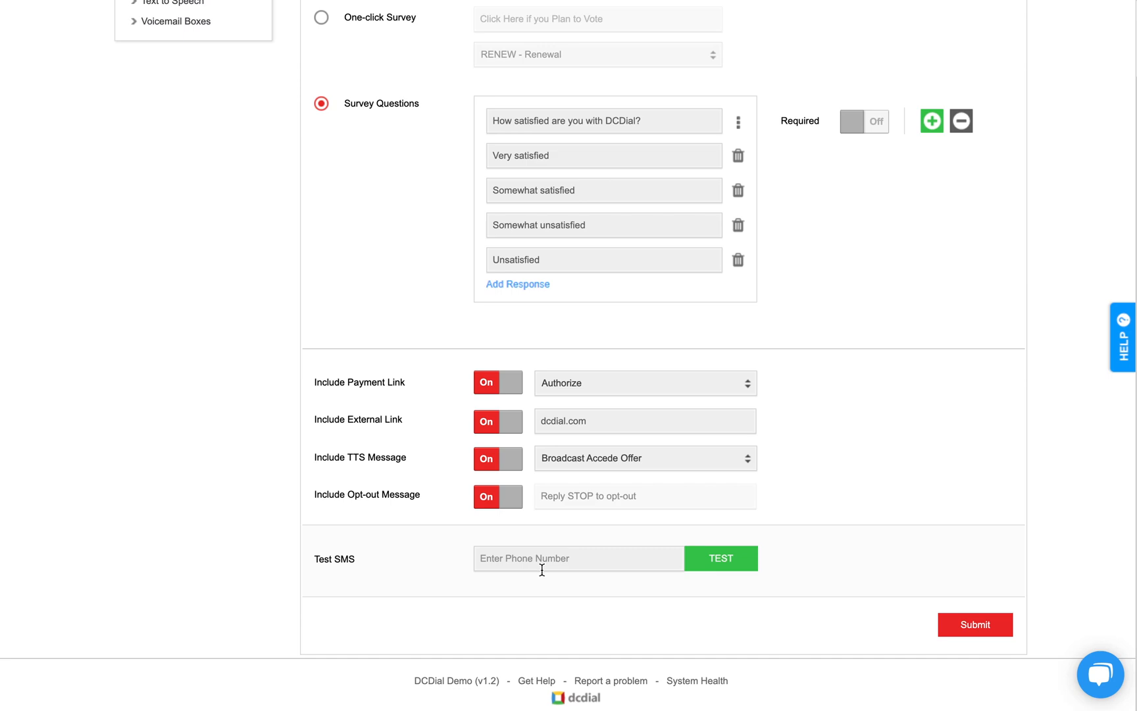
click(494, 391)
click(495, 424)
click(498, 462)
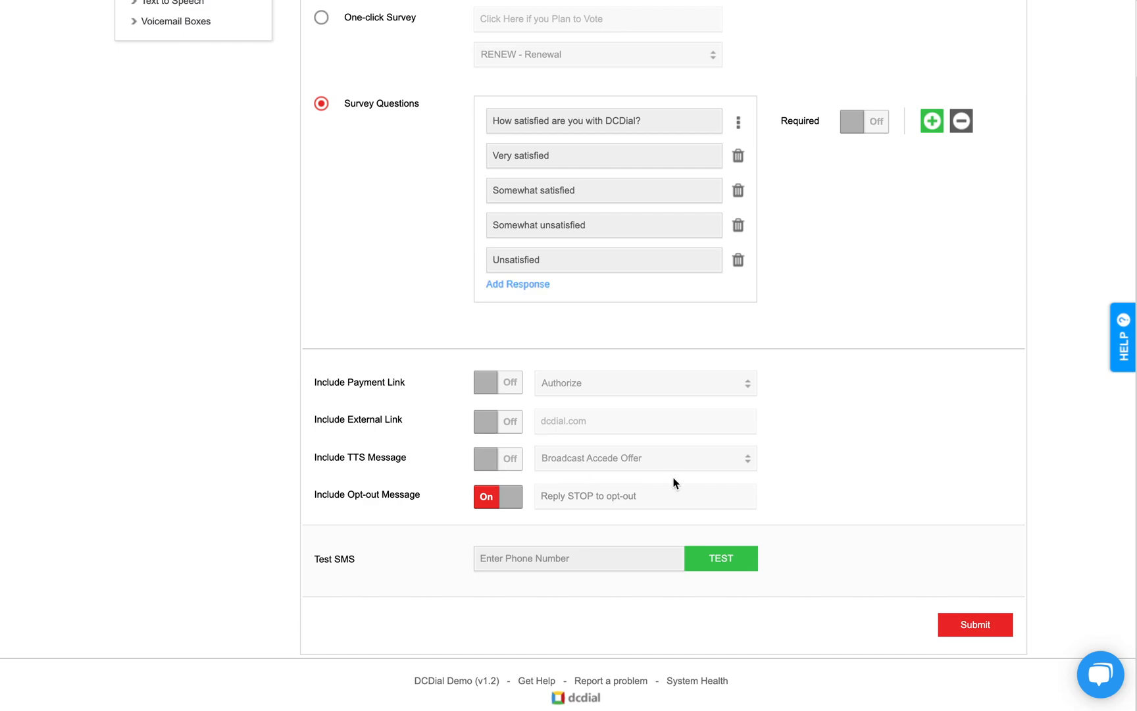
click(998, 634)
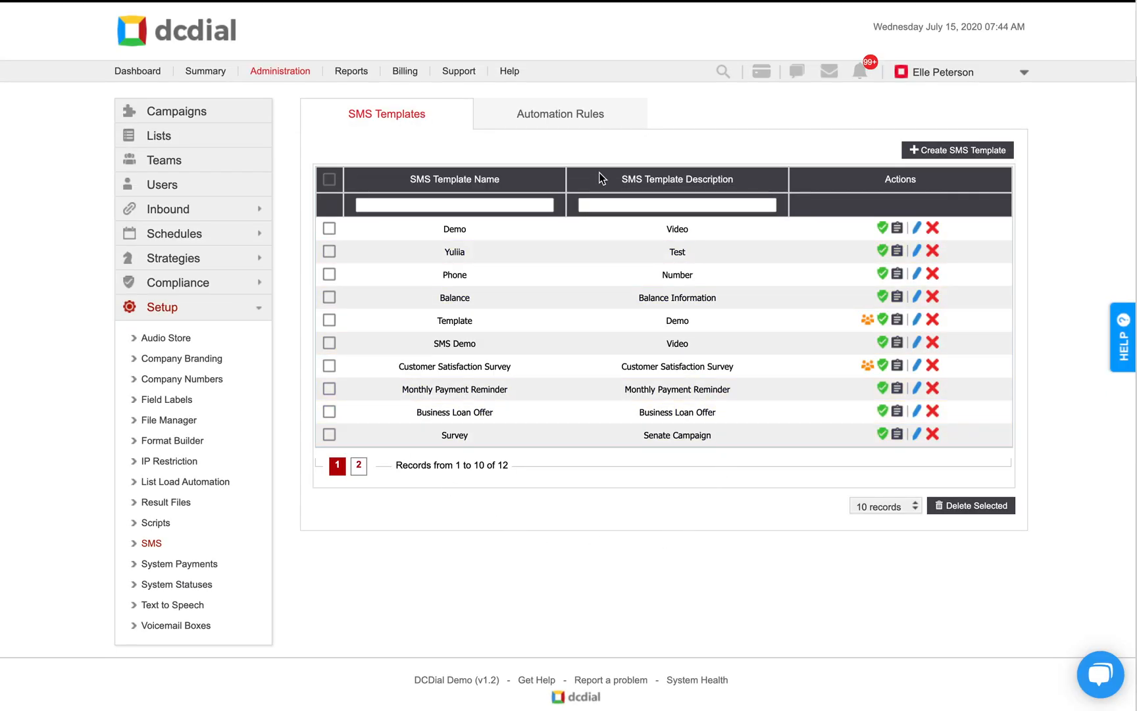
Step: Create an SMS automation rule named "Demo" with the description "Video"
click(571, 123)
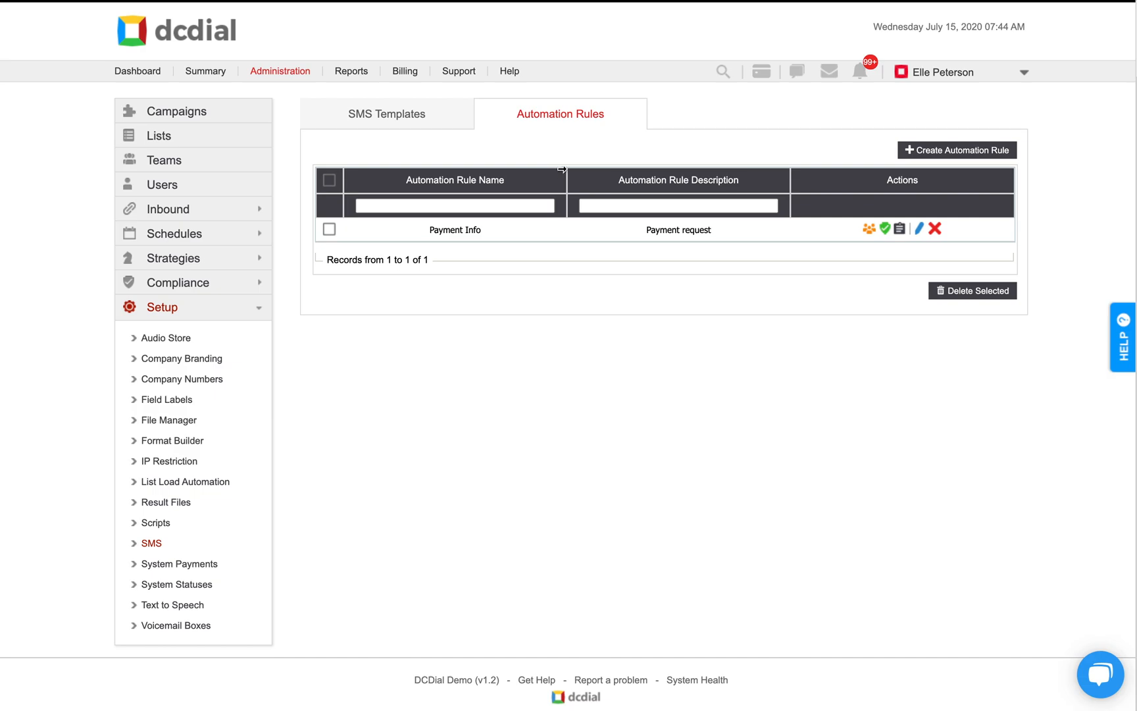
click(947, 151)
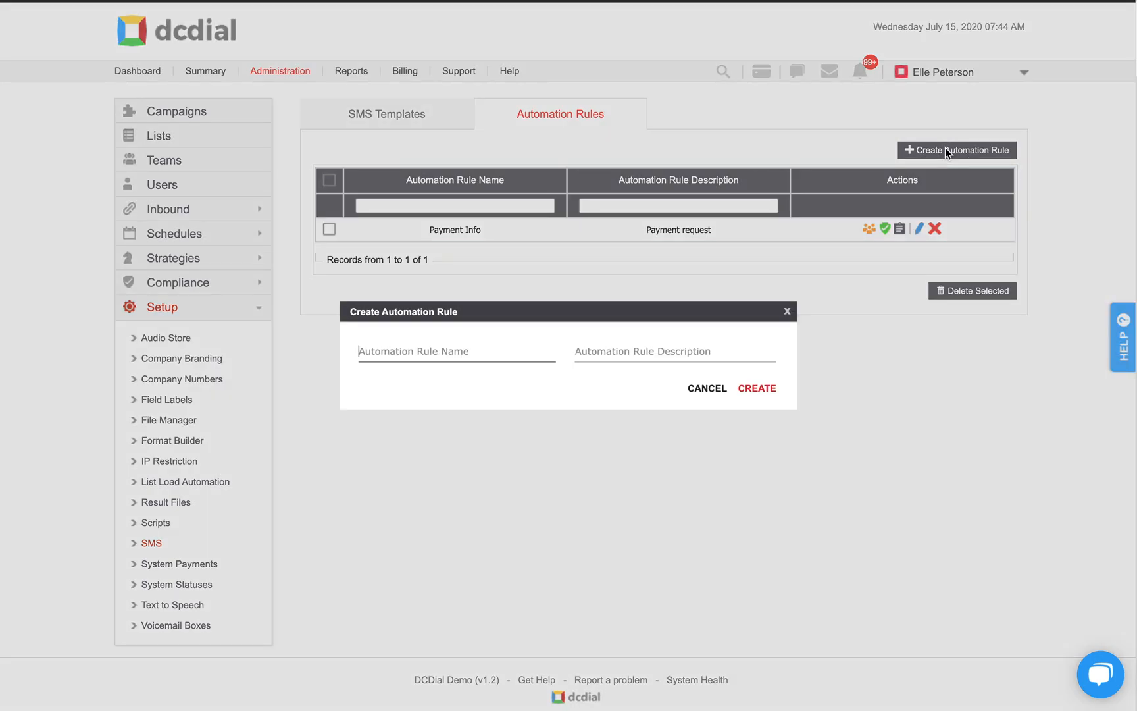
text(Demo)
click(677, 351)
text(Video)
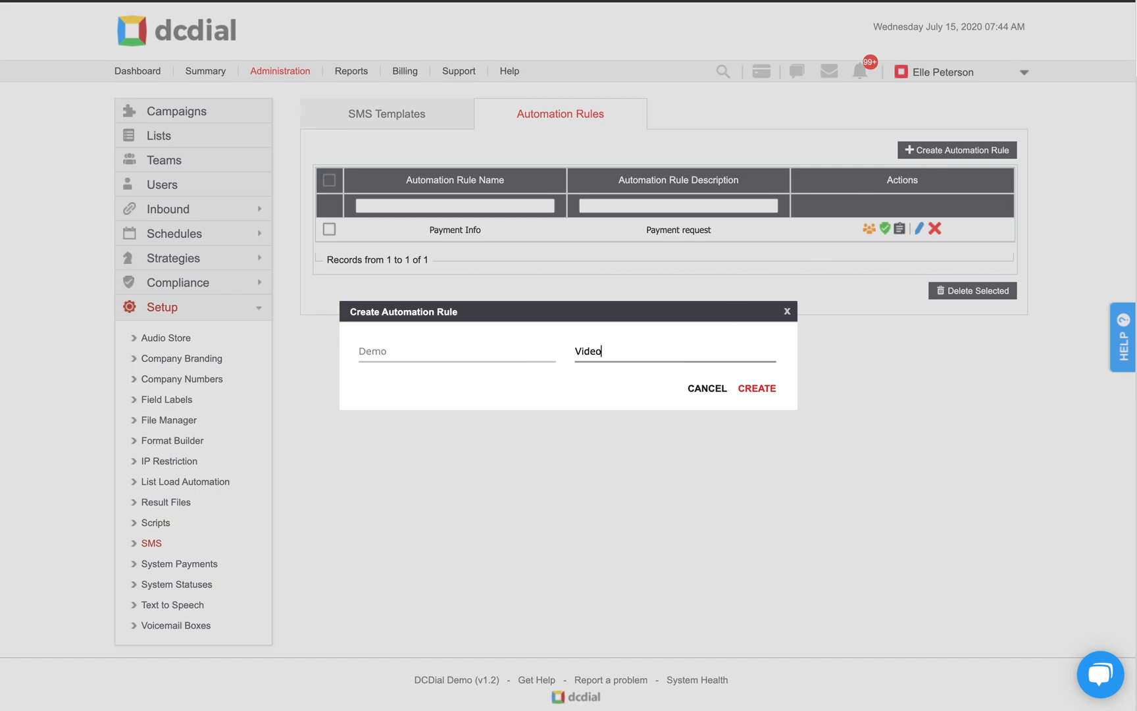
click(757, 389)
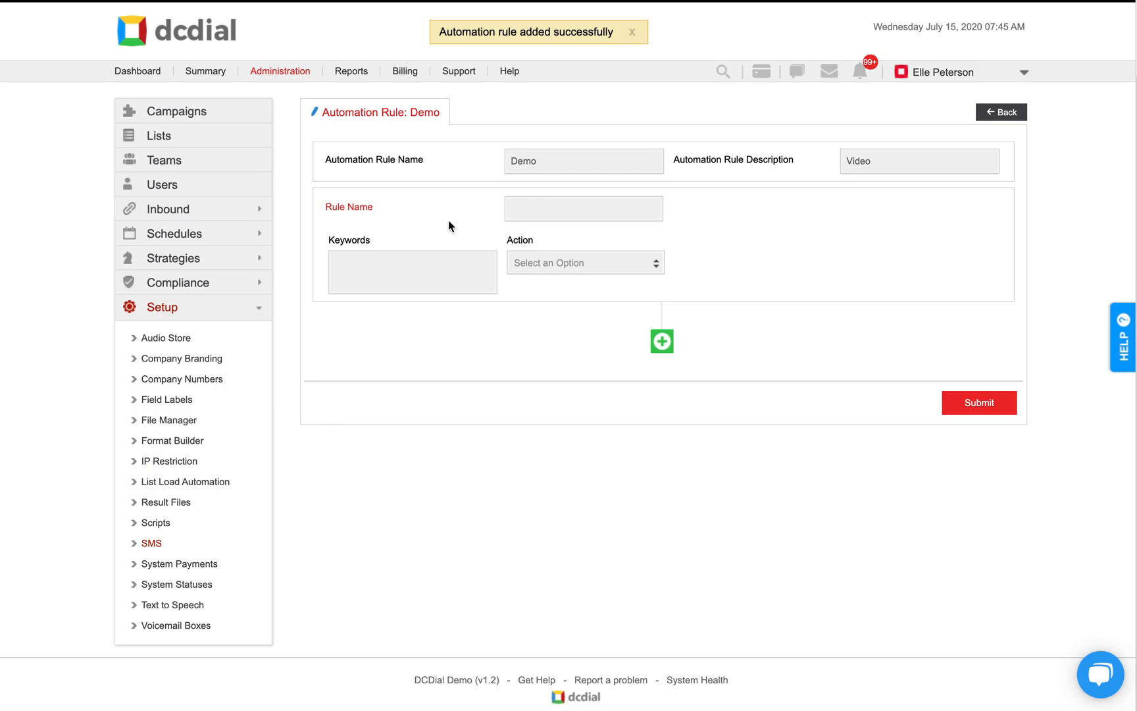
Step: Name the first rule "Payment Link" and set its action to Send Payment Link
click(532, 211)
text(Payment Link)
click(533, 264)
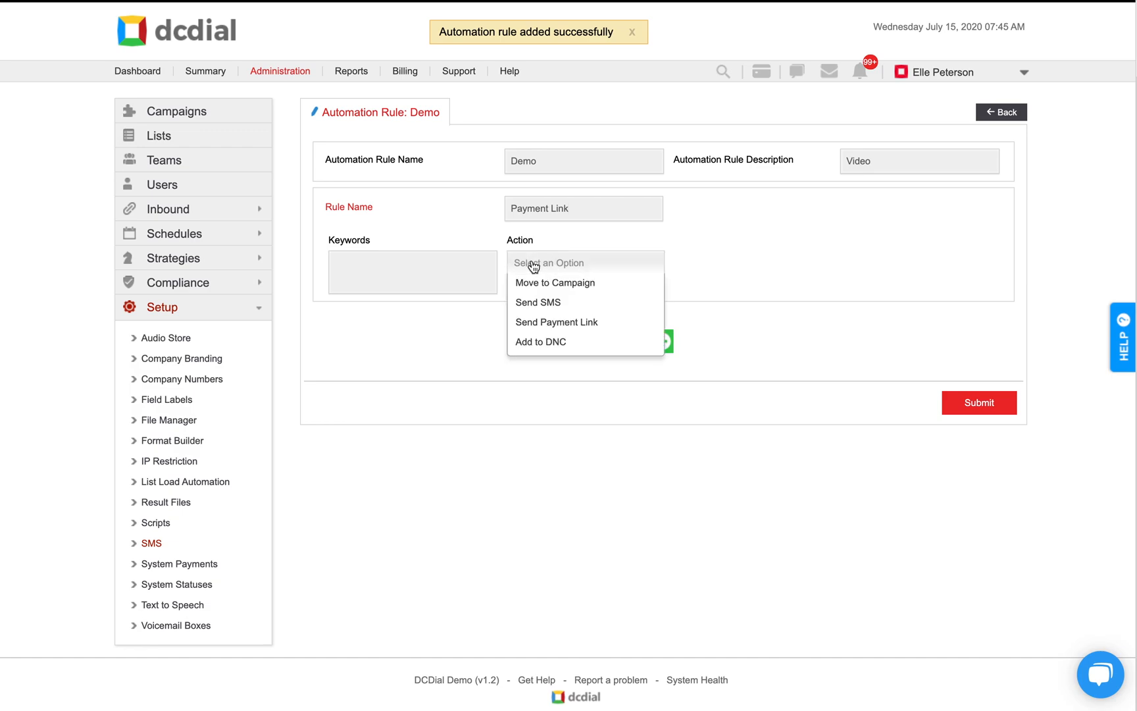
click(540, 321)
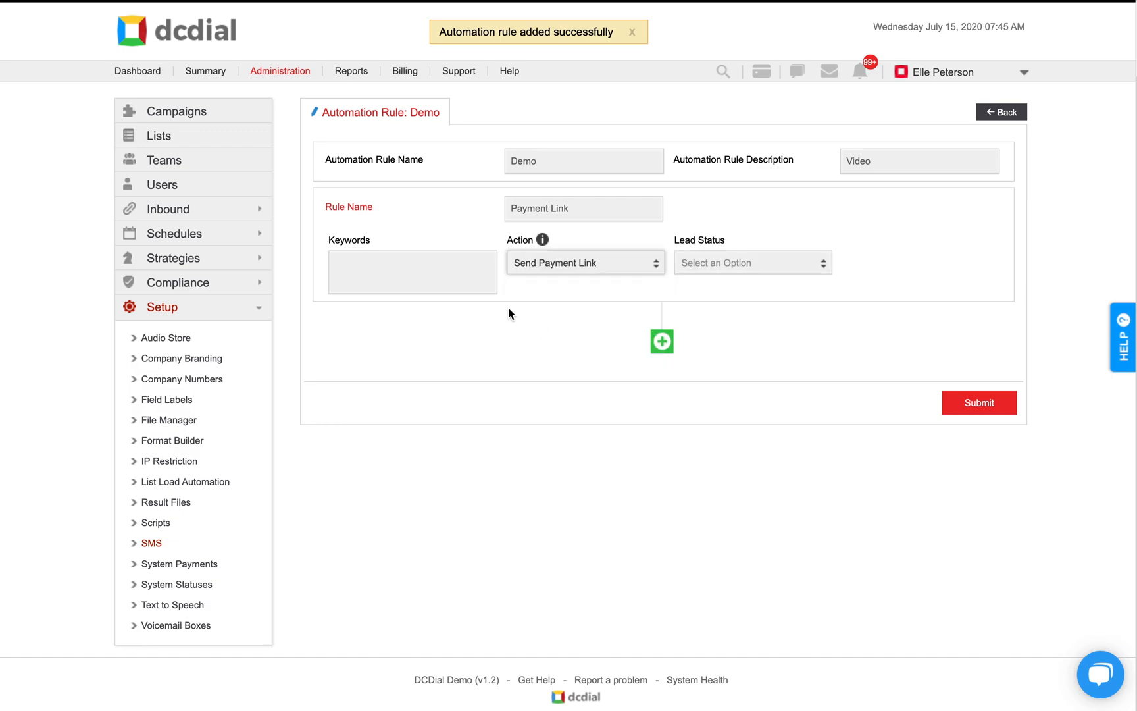
Step: Add the keywords "payment" and "pay" to the Payment Link rule
click(465, 272)
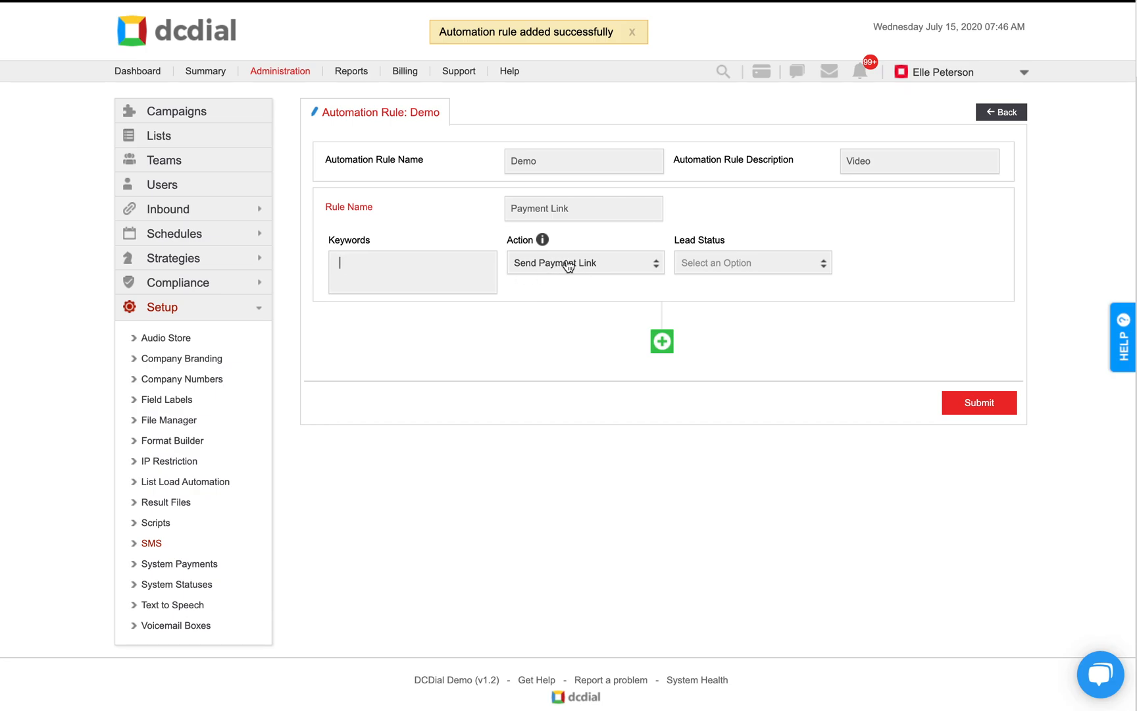
text(ayment)
key(Return)
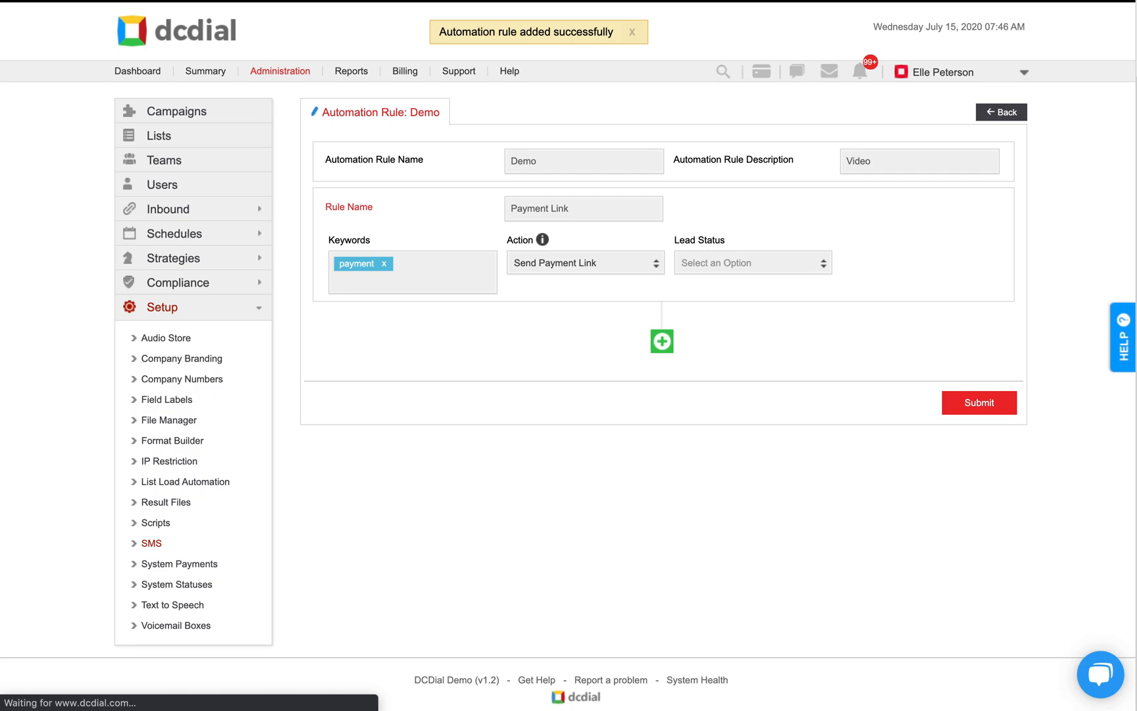
text(pa)
text(y x ,)
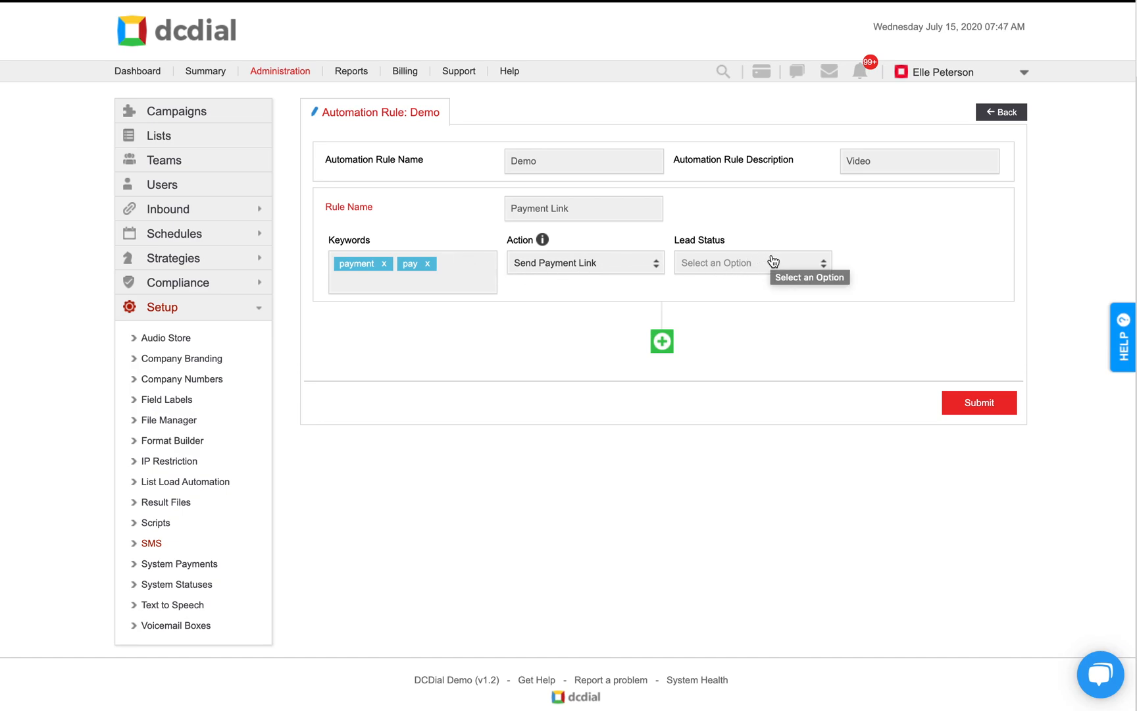
Step: Set the Payment Link rule's lead status to SMSRPL - SMS Replied
click(723, 268)
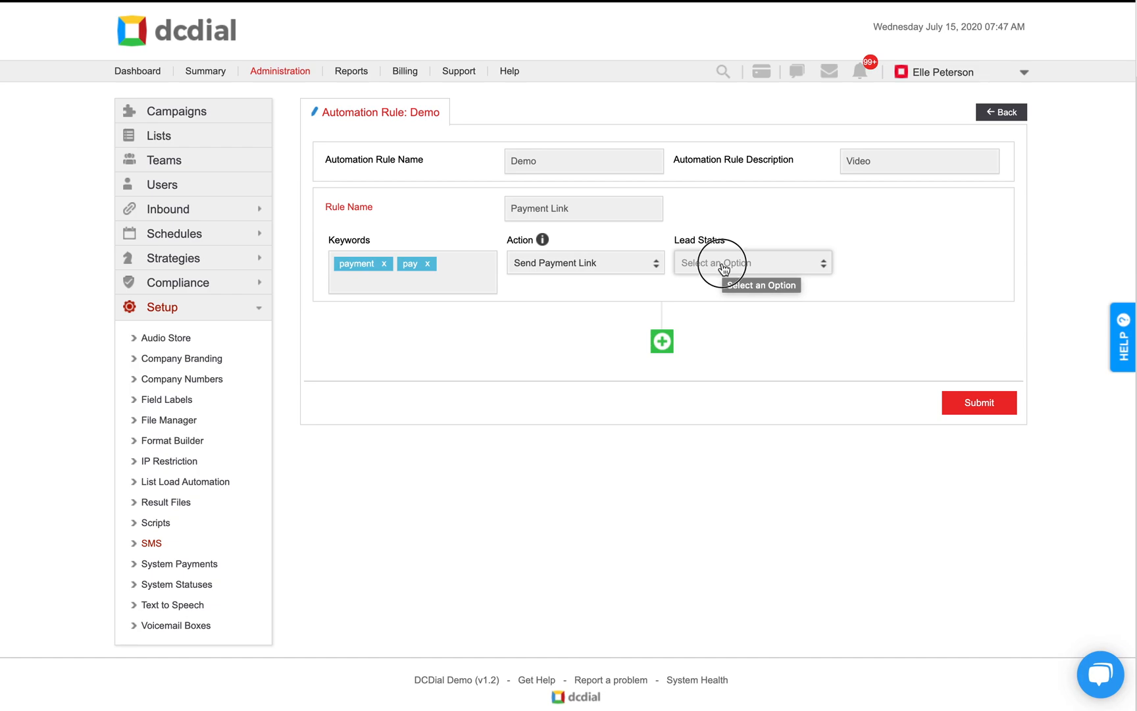
click(724, 267)
text(sms)
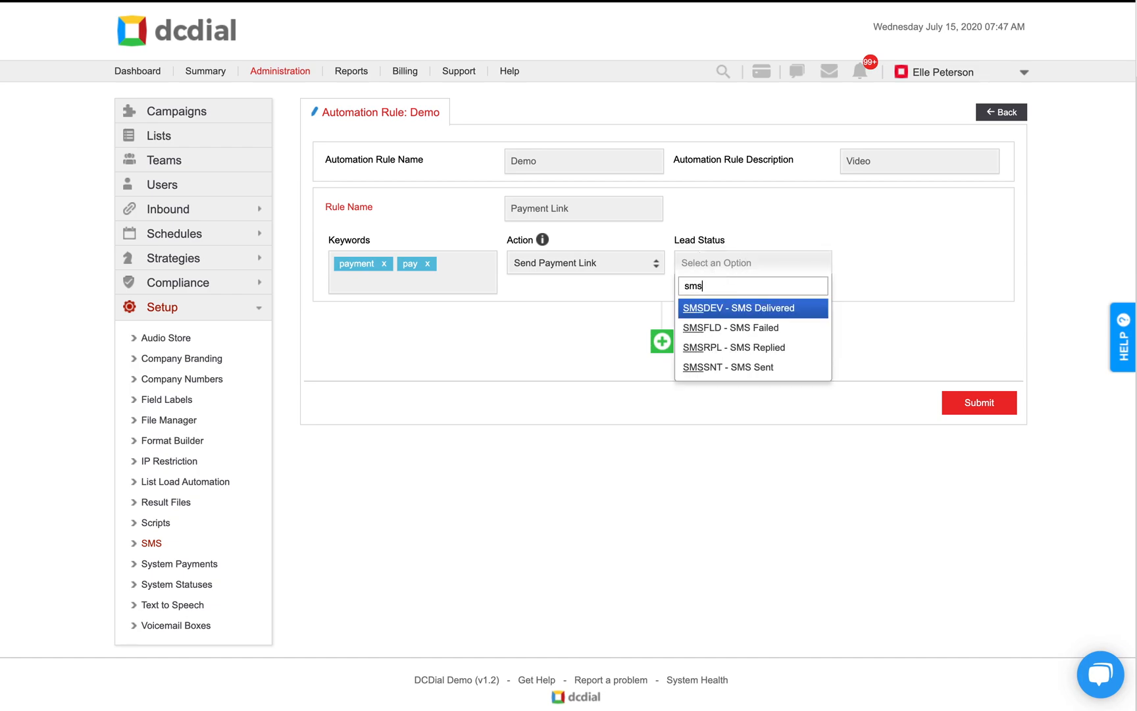
click(724, 344)
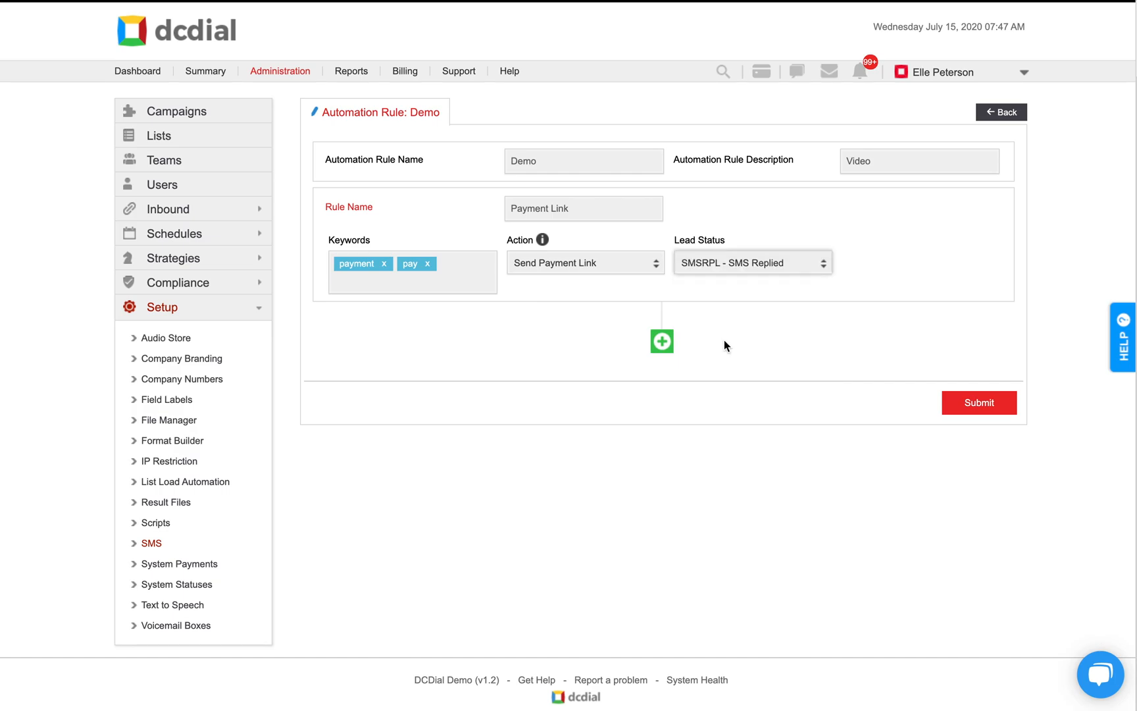
click(663, 340)
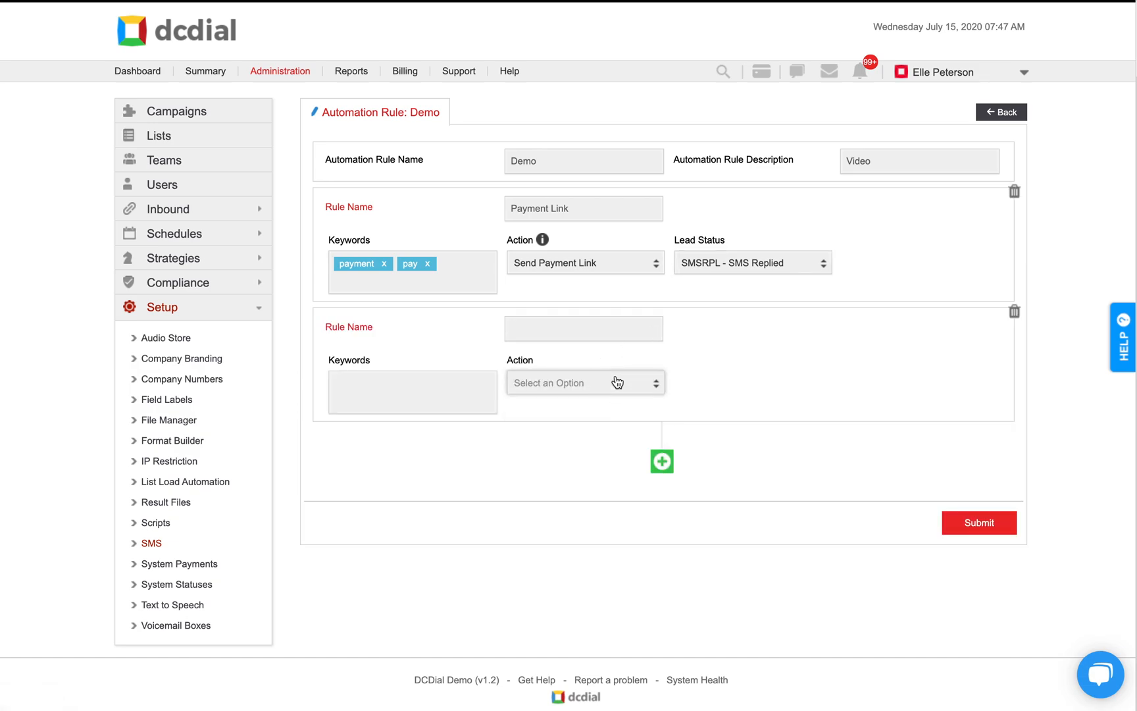
click(618, 382)
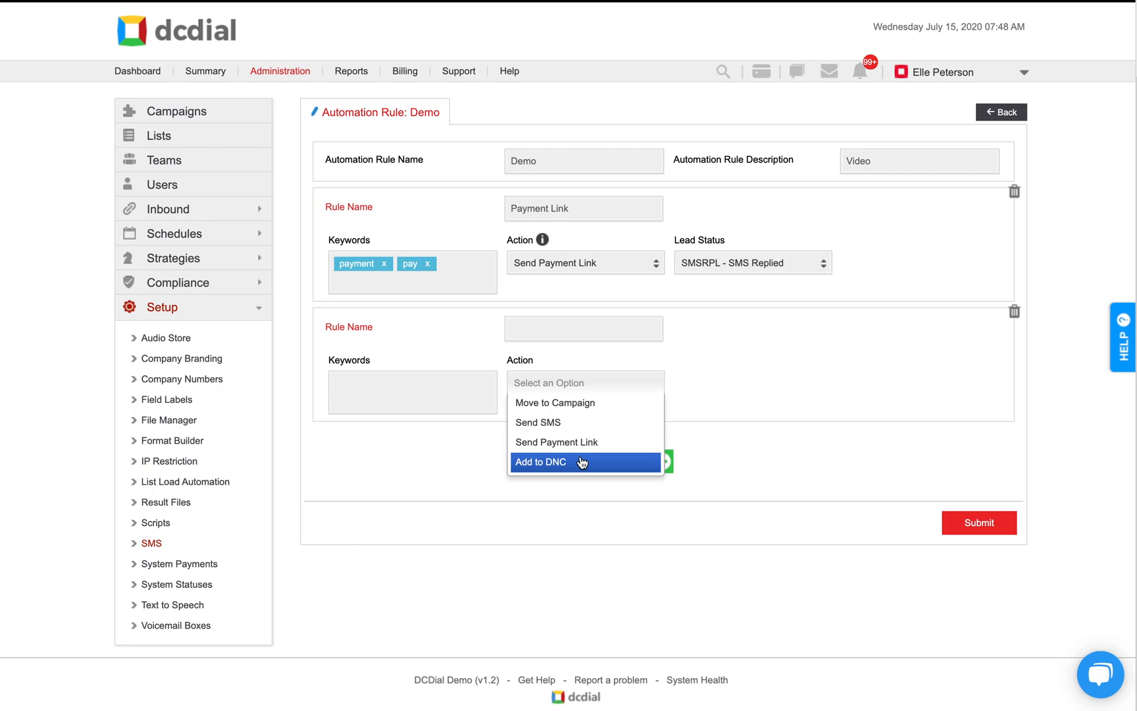
click(737, 391)
click(1014, 311)
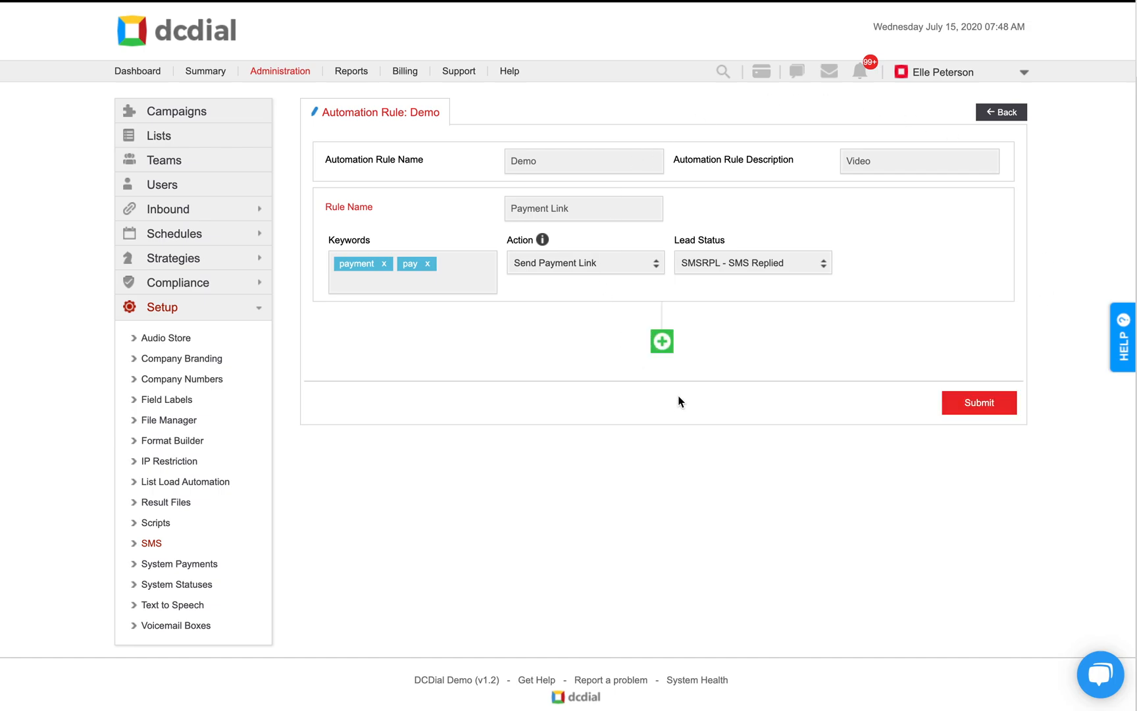
Step: Save the automation rule and open the Demo SMS template for editing
click(979, 401)
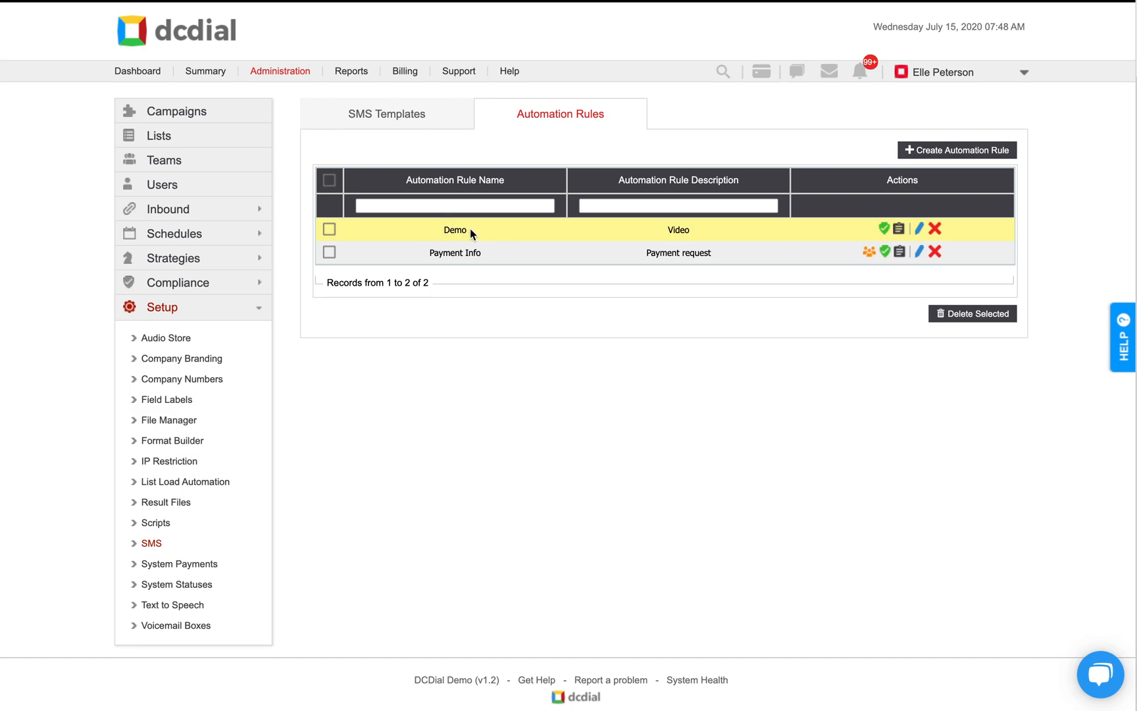
click(388, 116)
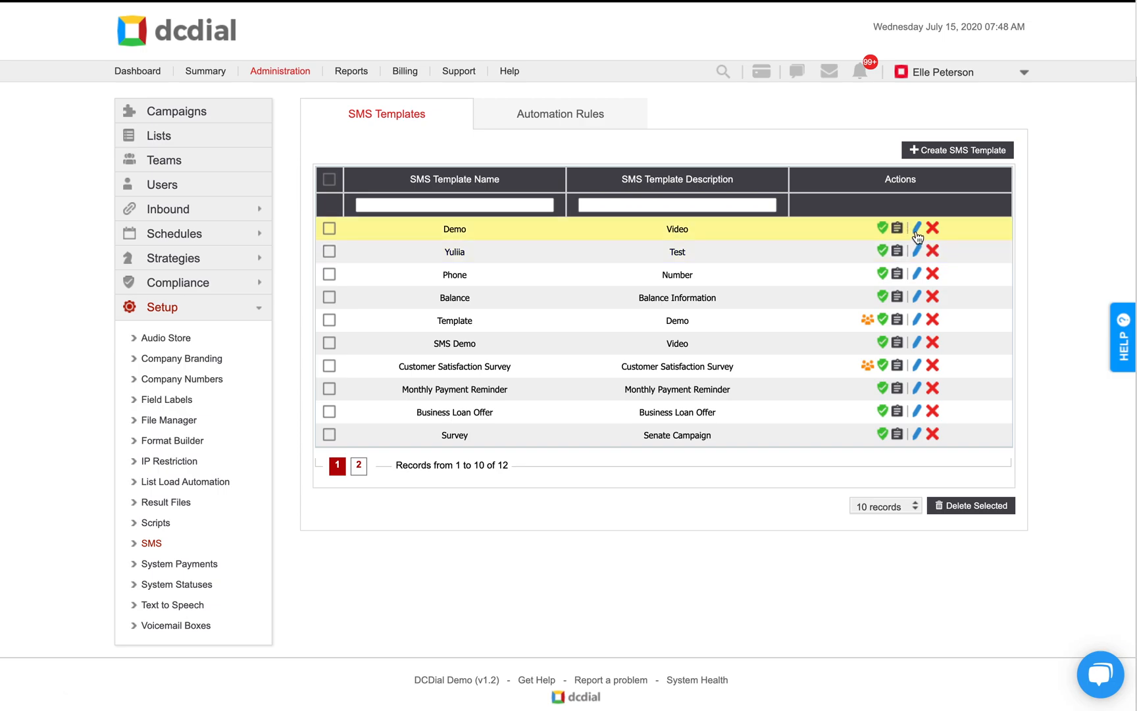
click(917, 230)
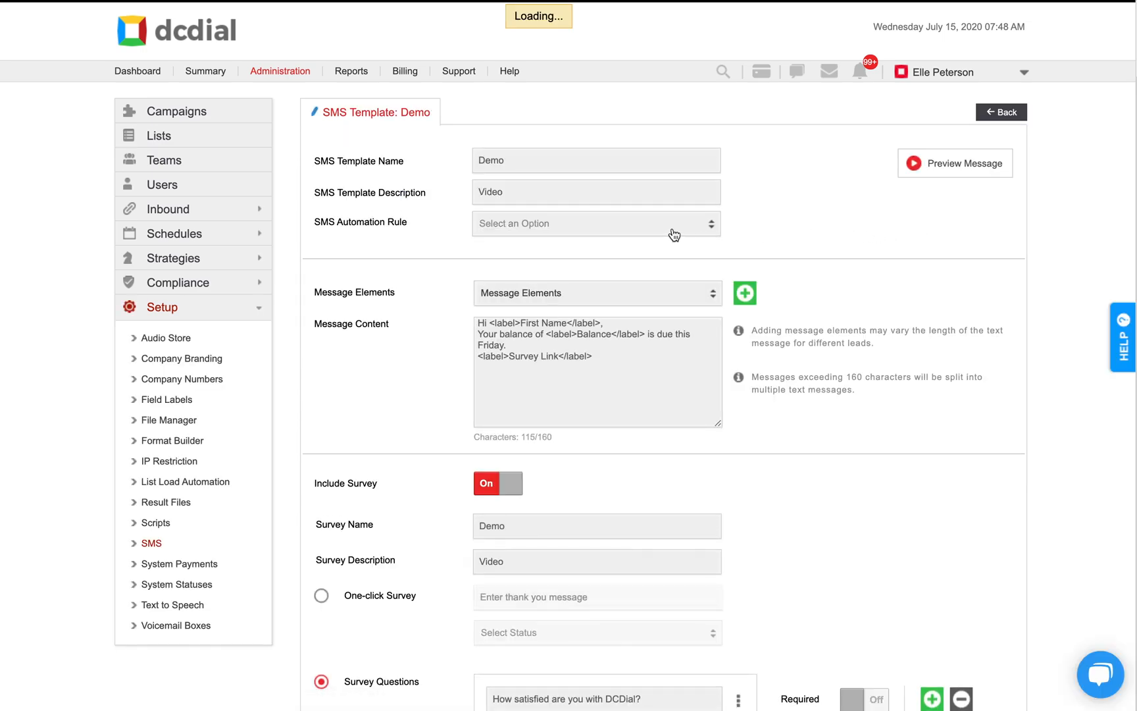
Step: Assign the Demo automation rule to the SMS template and save the template
click(674, 235)
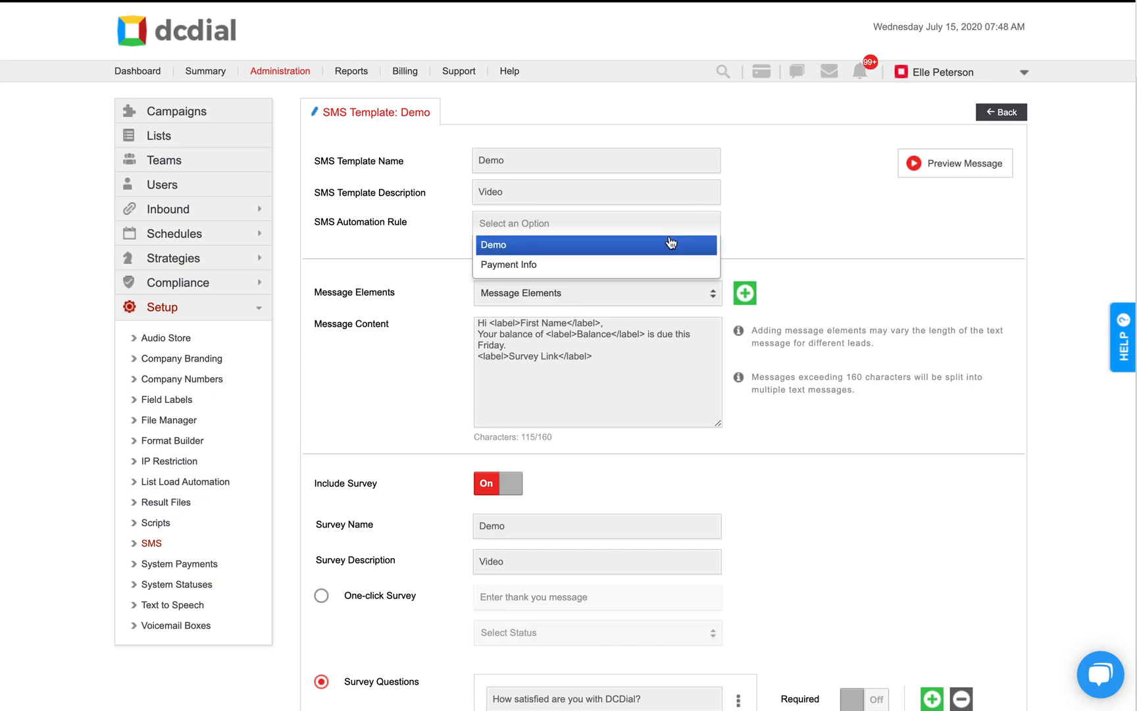
click(671, 244)
scroll(670, 239, down, 10)
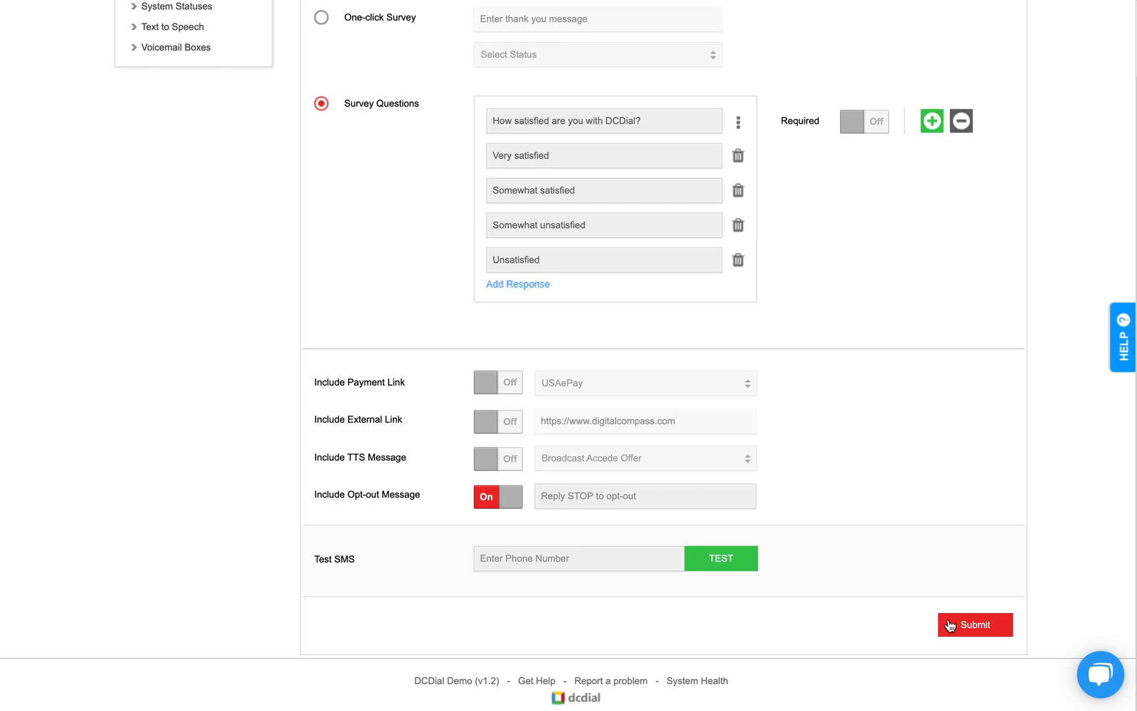
click(950, 625)
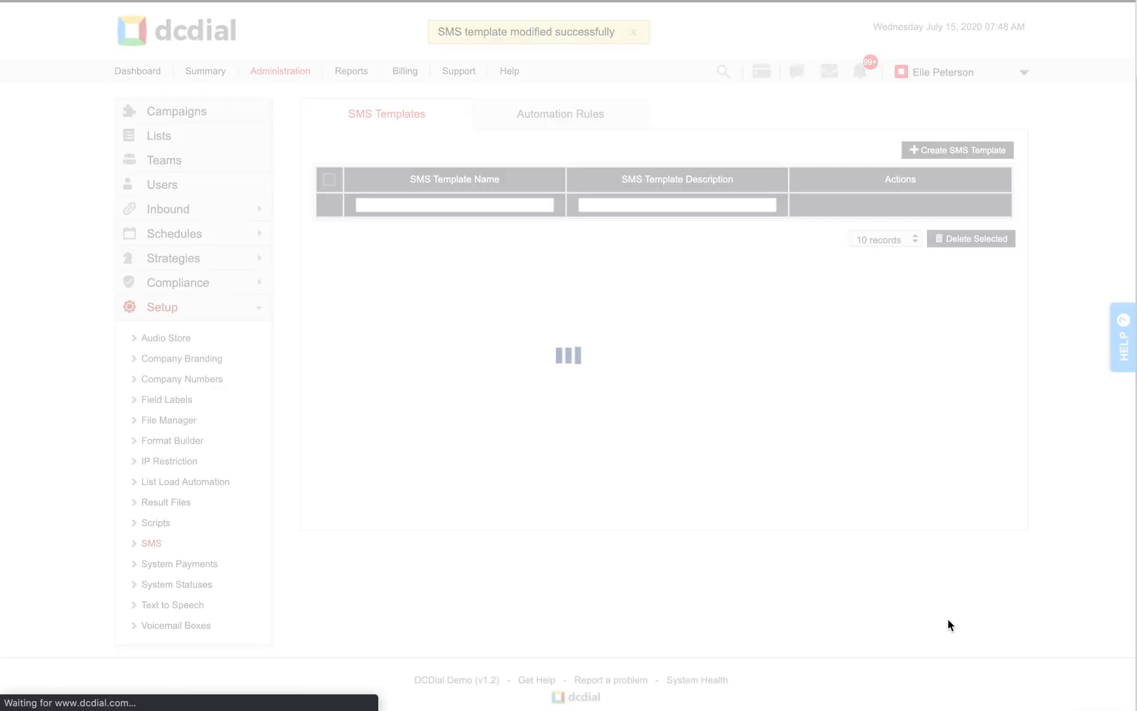